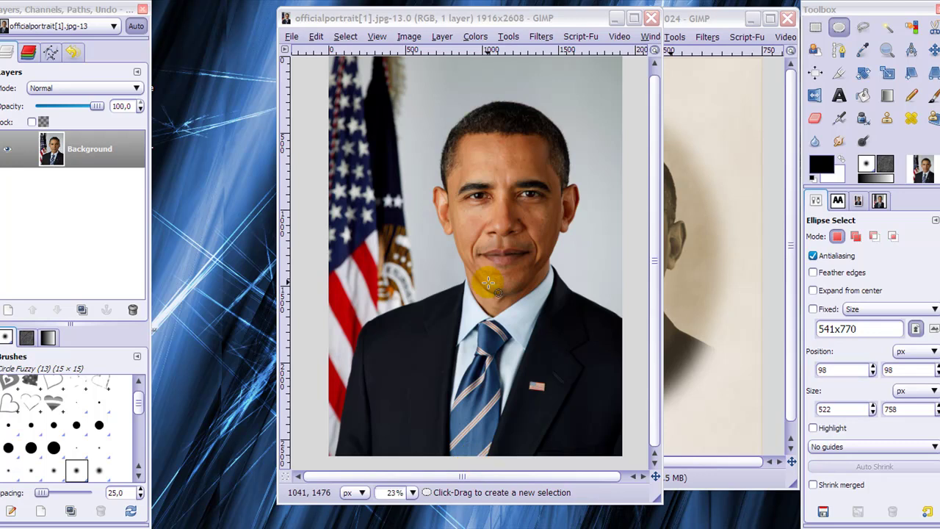
- Close the original portrait JPG and the finished sepia example, leaving only officialportraitObama.xcf open
{"action": "left_click", "coordinate": [714, 18]}
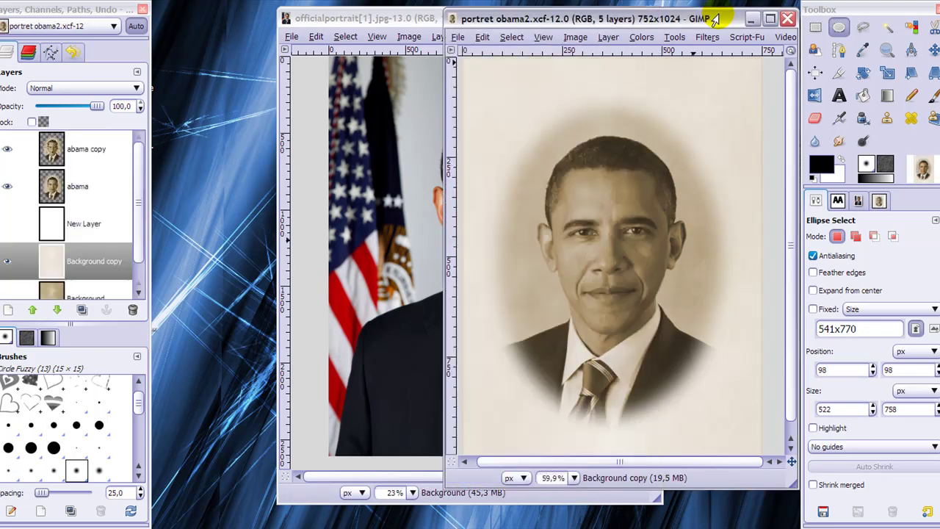
{"action": "left_click", "coordinate": [374, 17]}
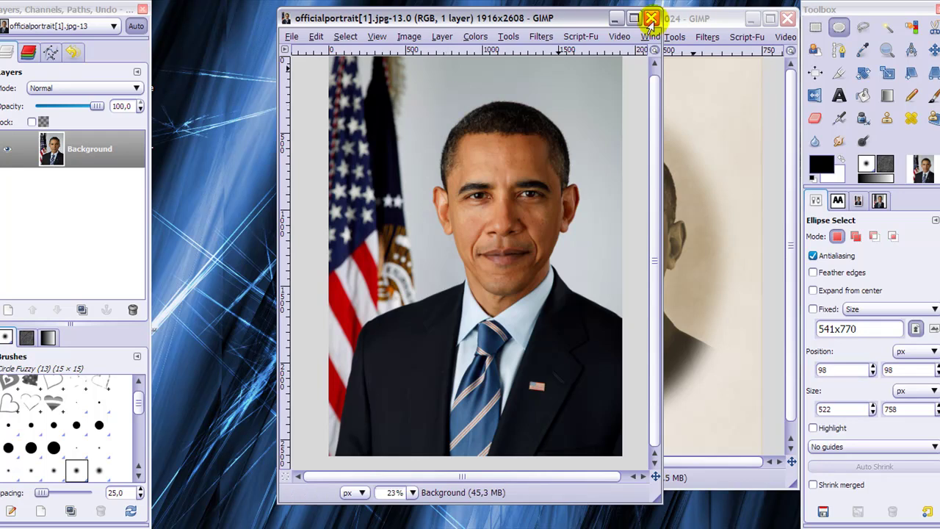
{"action": "left_click", "coordinate": [652, 19]}
{"action": "left_click", "coordinate": [785, 18]}
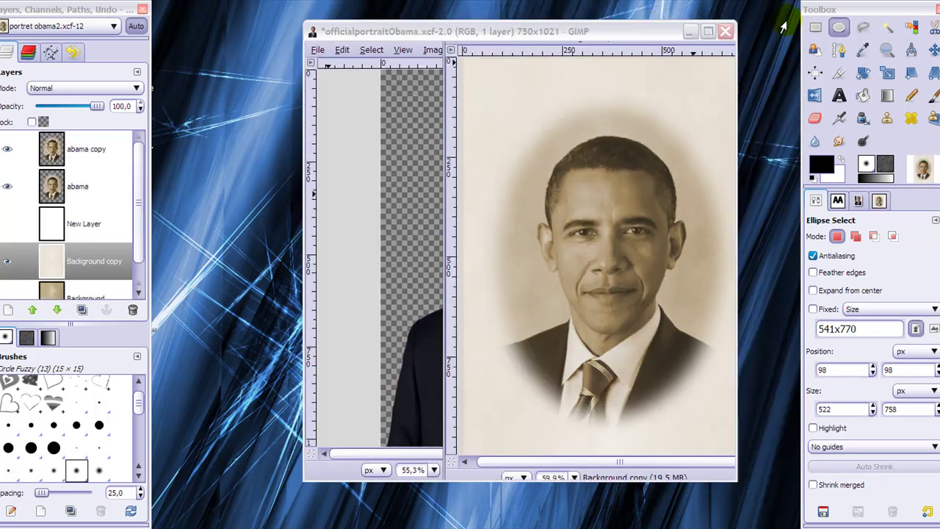
{"action": "left_click_drag", "start_coordinate": [530, 34], "coordinate": [527, 20]}
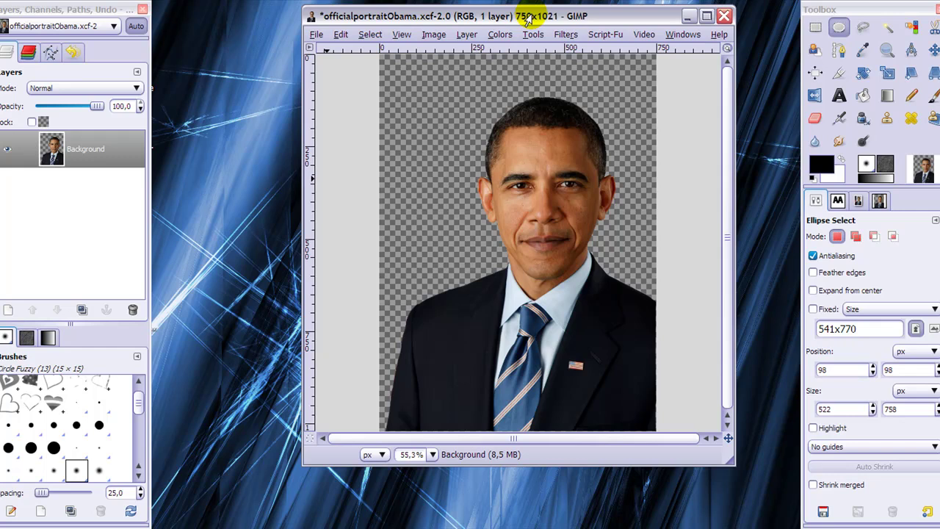
- Create a new blank white 750×1021-pixel image, Untitled-14
{"action": "left_click", "coordinate": [316, 34]}
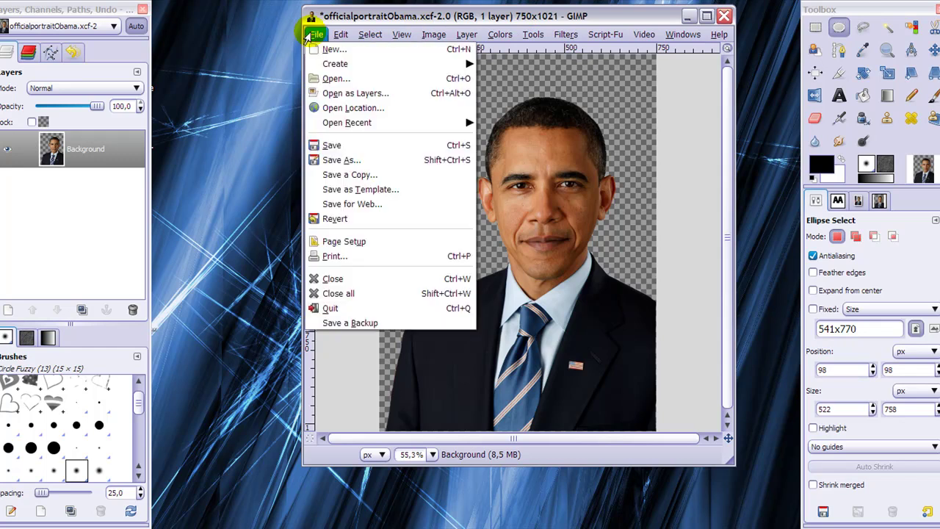
{"action": "left_click", "coordinate": [331, 50]}
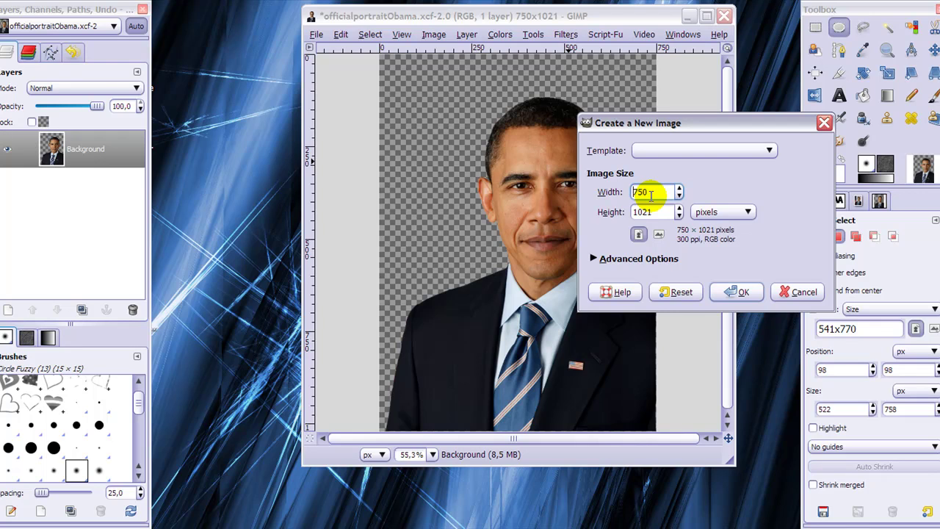
{"action": "left_click", "coordinate": [651, 212]}
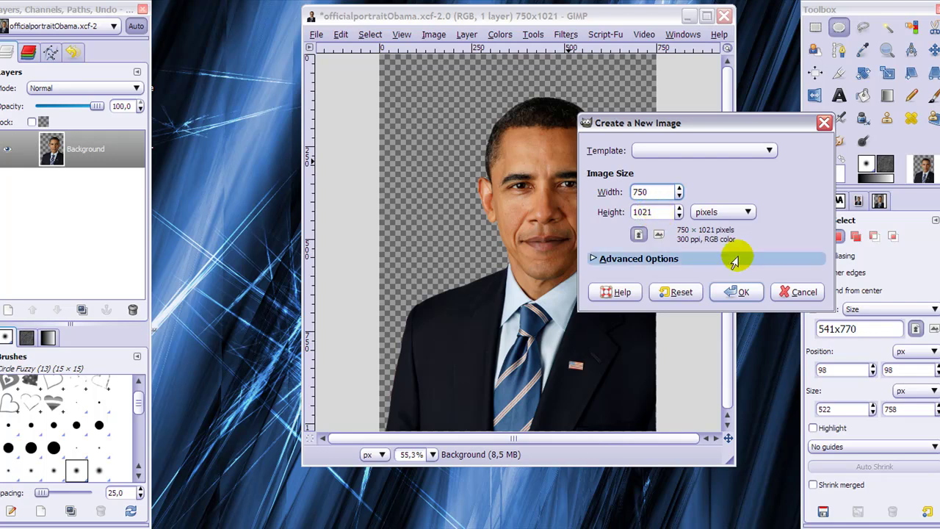
{"action": "left_click", "coordinate": [738, 292]}
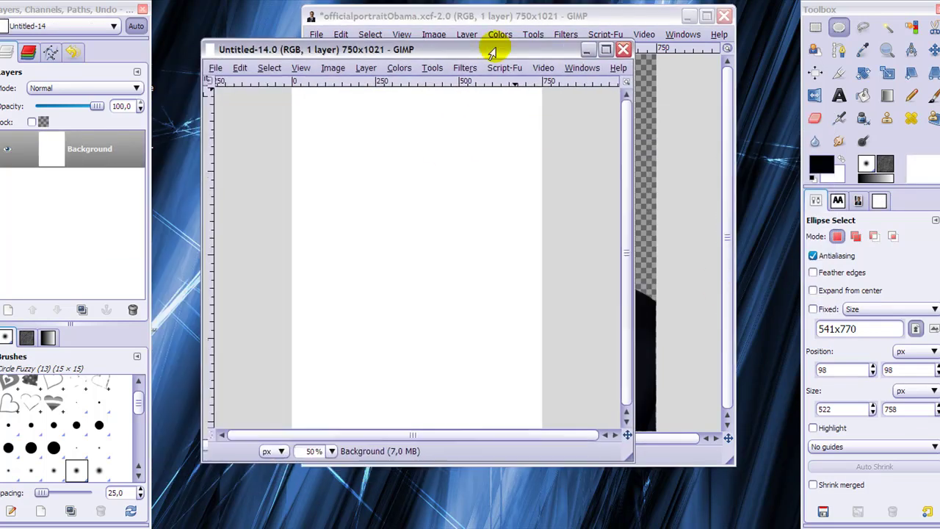
{"action": "left_click_drag", "start_coordinate": [492, 52], "coordinate": [564, 37]}
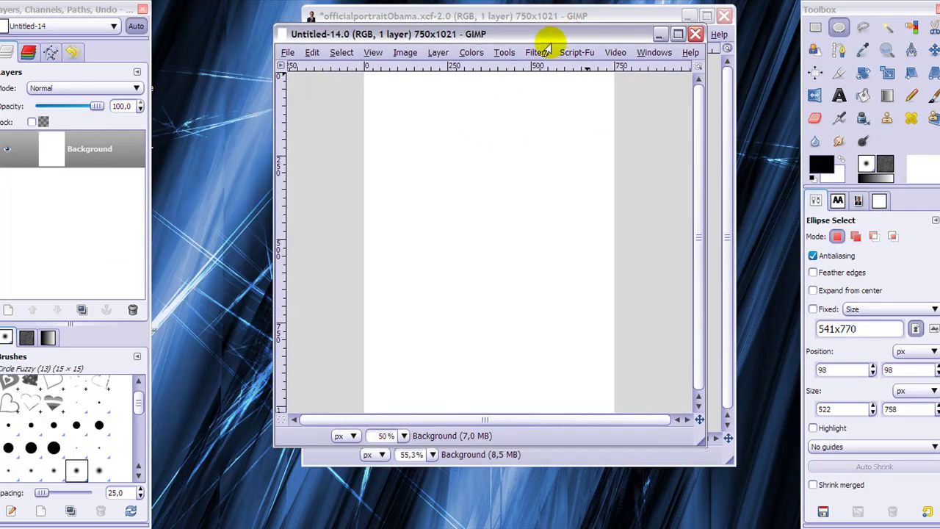
- Apply the Kward1979uk rusted-paper script to Untitled-14 with default paper colour and Distress selection
{"action": "left_click", "coordinate": [537, 53]}
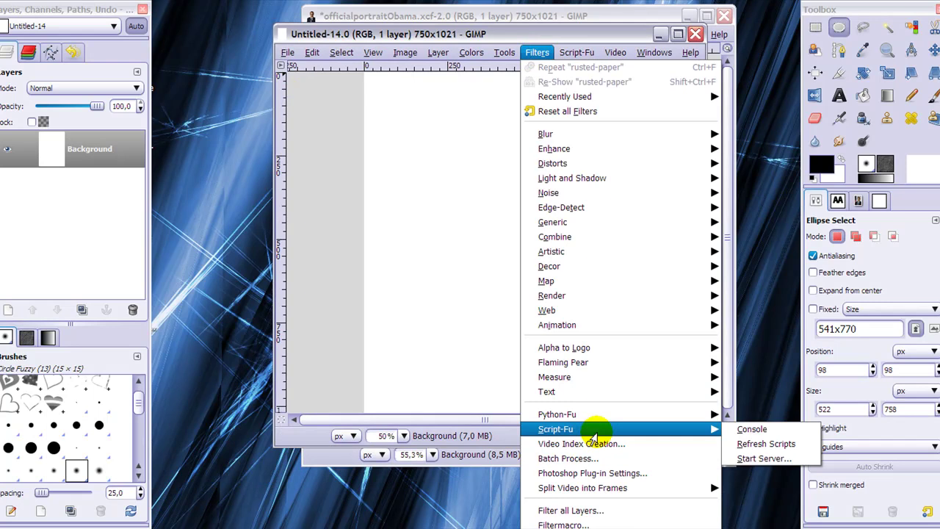
{"action": "mouse_move", "coordinate": [576, 52]}
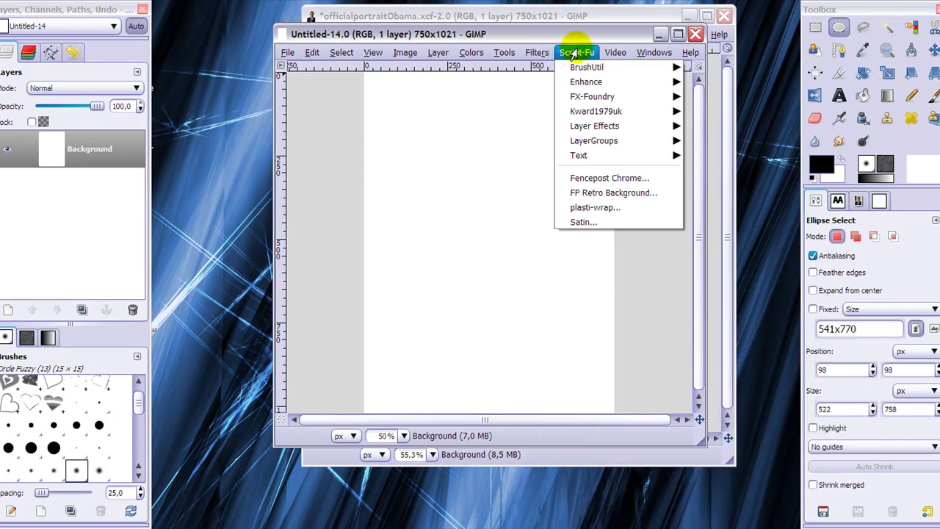
{"action": "mouse_move", "coordinate": [582, 113]}
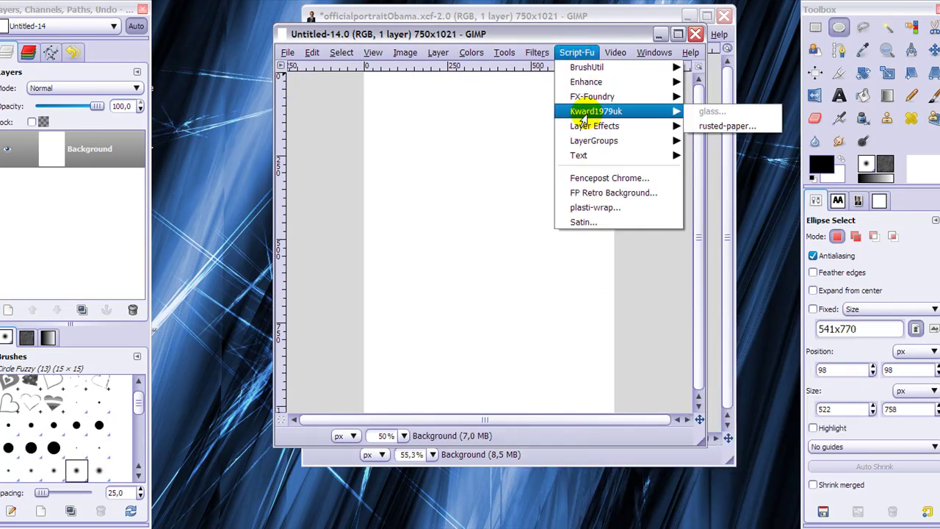
{"action": "left_click", "coordinate": [751, 128]}
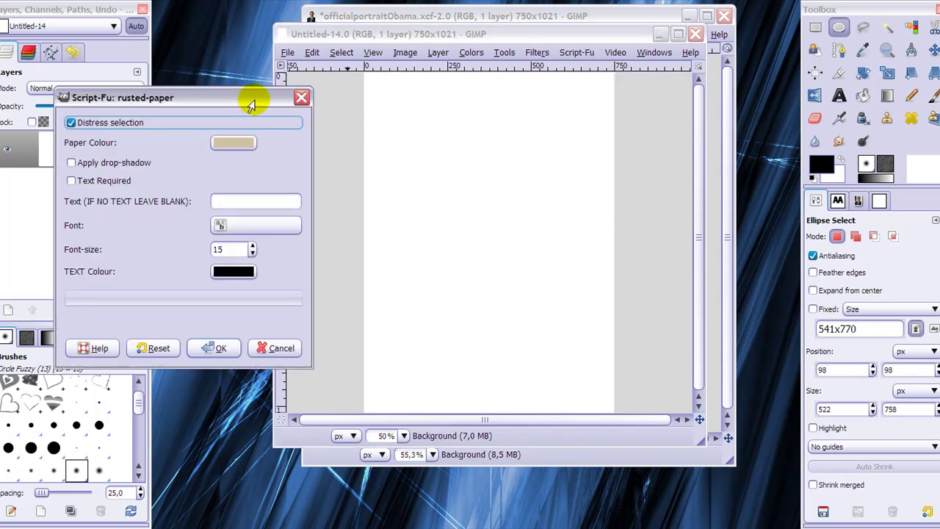
{"action": "left_click_drag", "start_coordinate": [252, 99], "coordinate": [538, 101]}
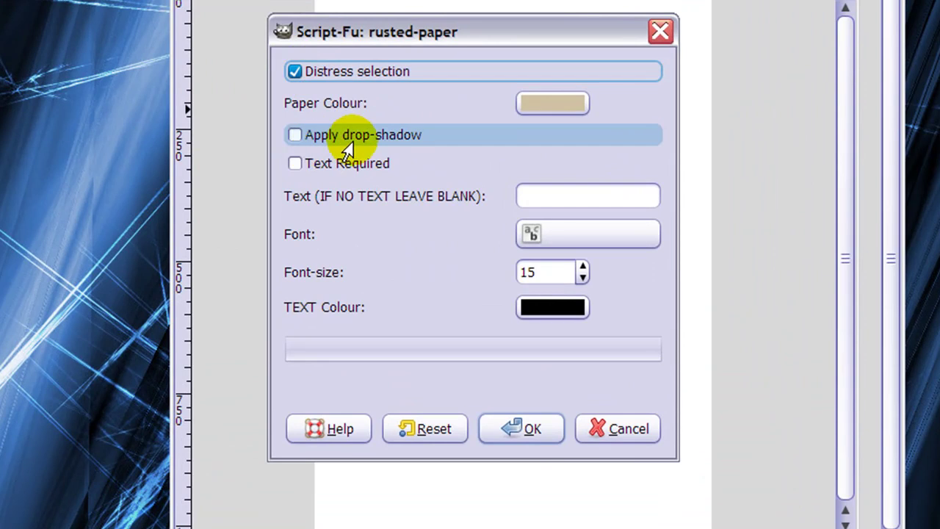
{"action": "left_click", "coordinate": [536, 435]}
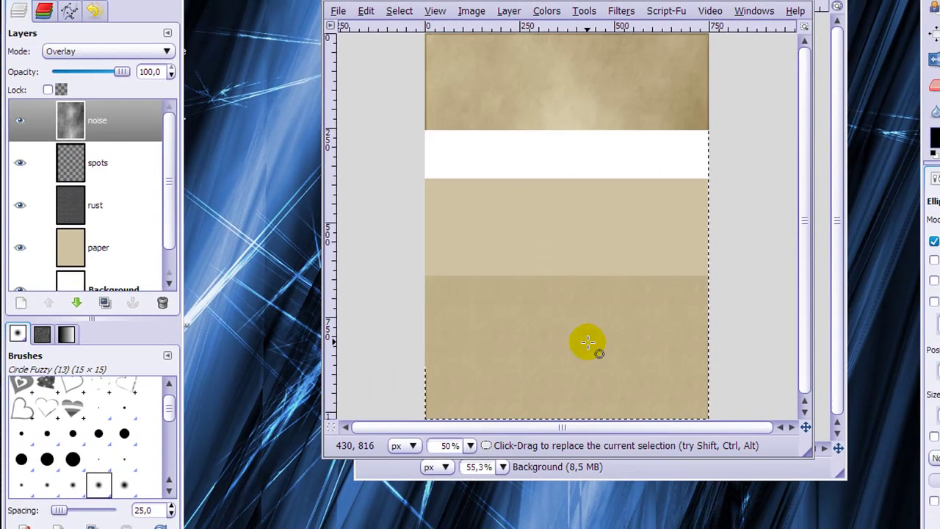
- Merge the paper, rust, spots and noise layers into one Background layer and deselect
{"action": "right_click", "coordinate": [68, 122]}
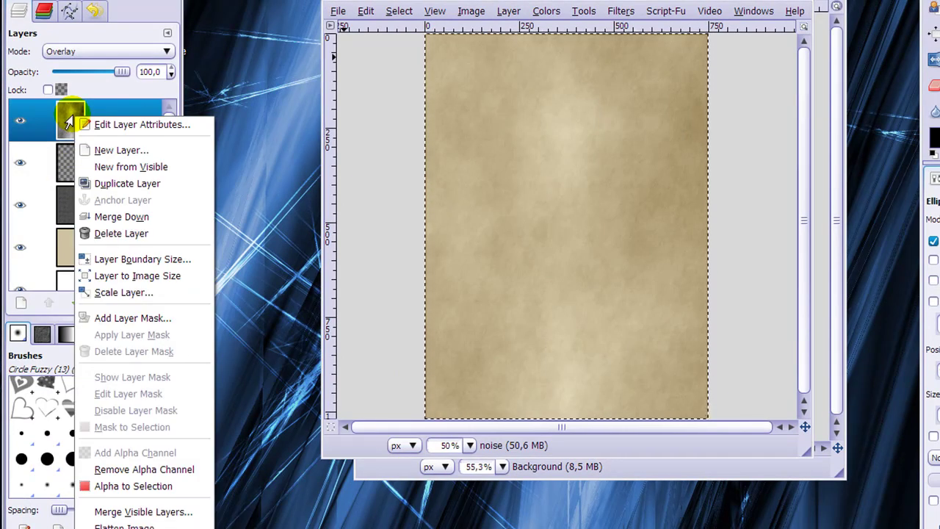
{"action": "left_click", "coordinate": [159, 512]}
{"action": "left_click", "coordinate": [196, 261]}
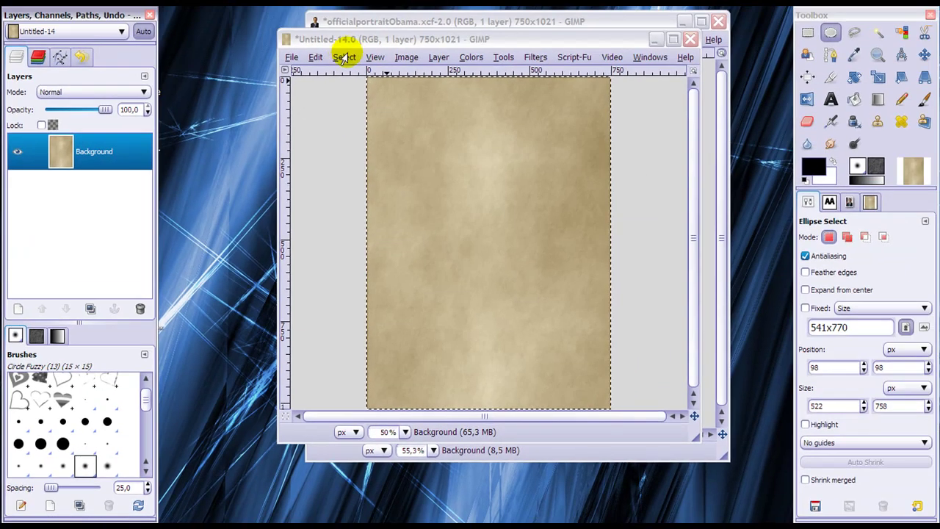
{"action": "left_click", "coordinate": [398, 11]}
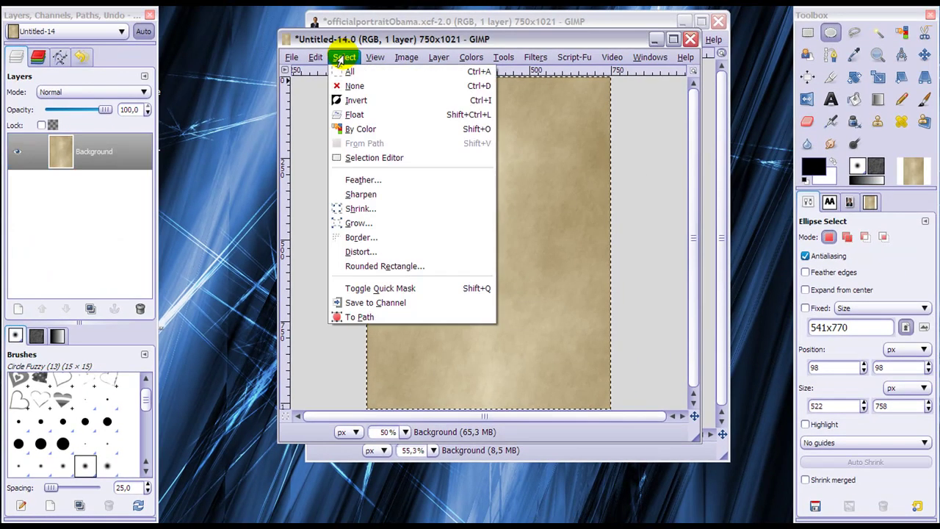
{"action": "left_click", "coordinate": [397, 45]}
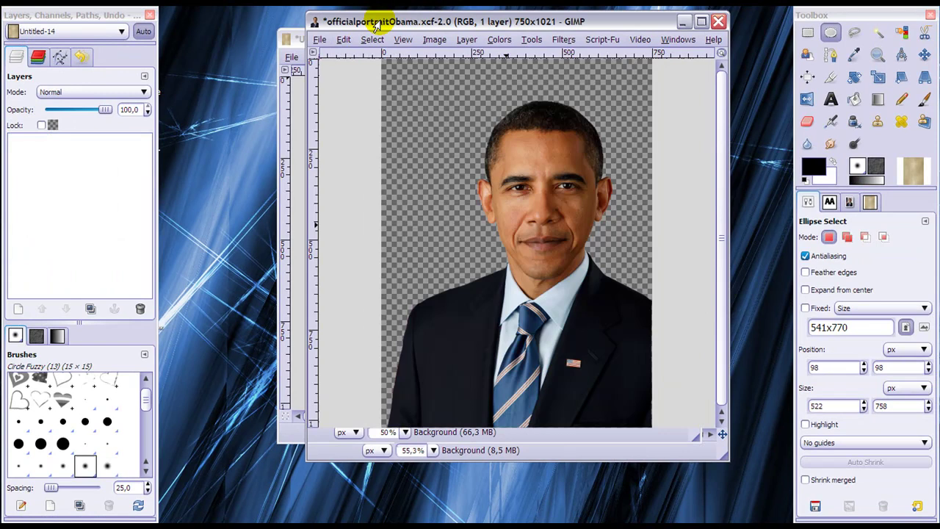
- Copy the cut-out portrait and paste it into the aged-paper image Untitled-14
{"action": "left_click", "coordinate": [378, 21]}
{"action": "left_click", "coordinate": [342, 41]}
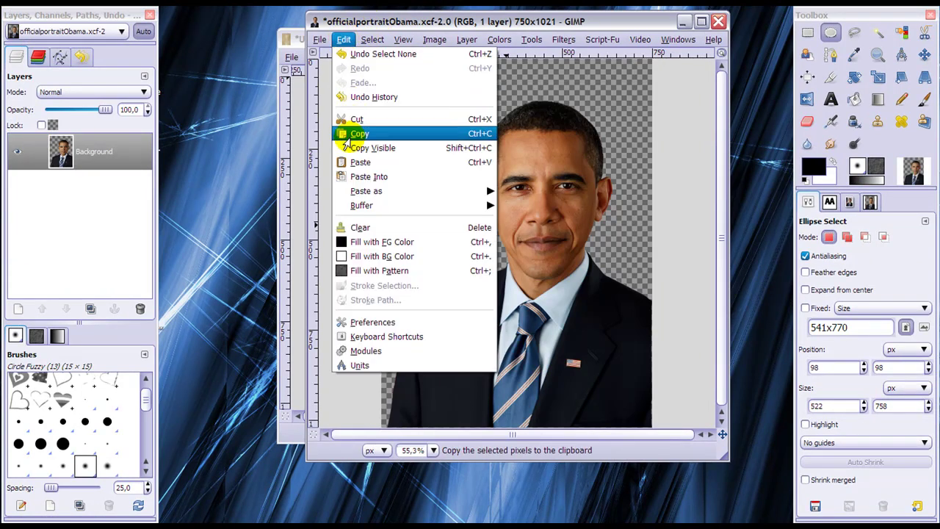
{"action": "left_click", "coordinate": [351, 134]}
{"action": "left_click", "coordinate": [292, 42]}
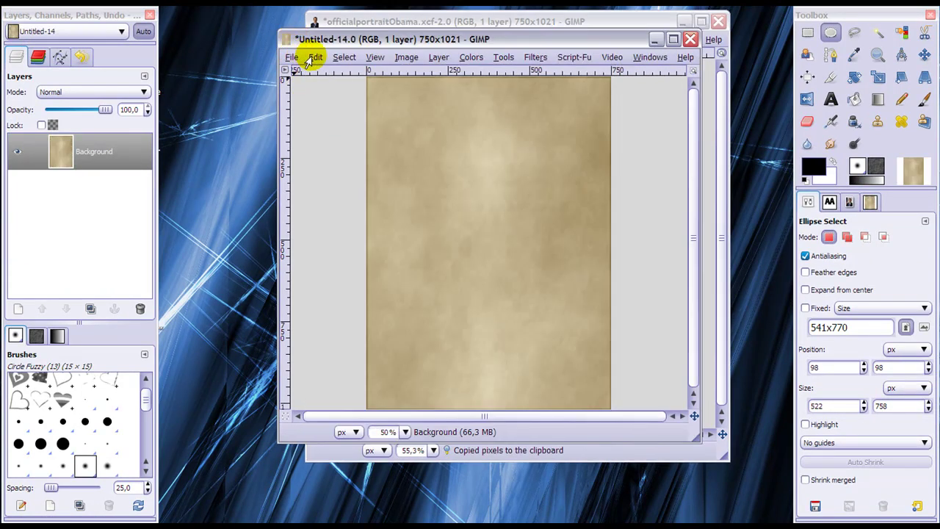
{"action": "left_click", "coordinate": [314, 56]}
{"action": "left_click", "coordinate": [335, 180]}
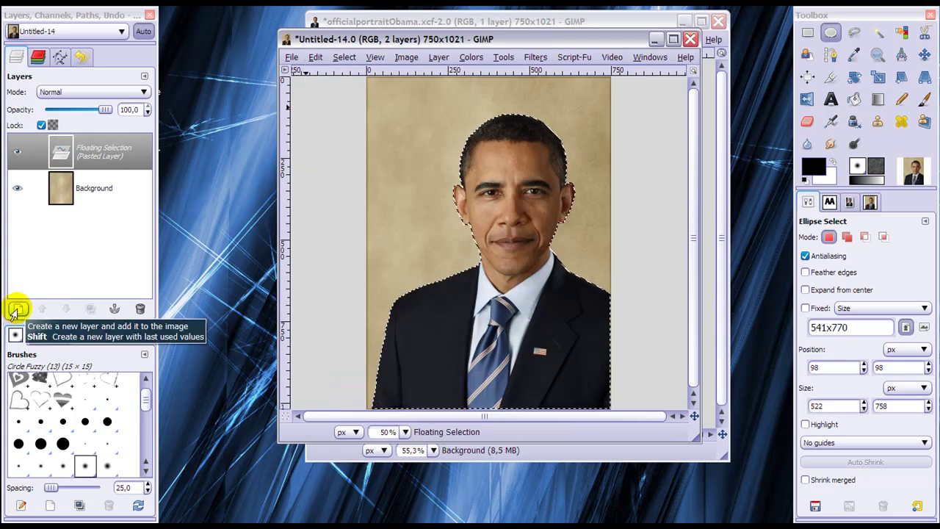
- Make the pasted portrait a new layer, shift it down and left, and merge it down
{"action": "left_click", "coordinate": [16, 310]}
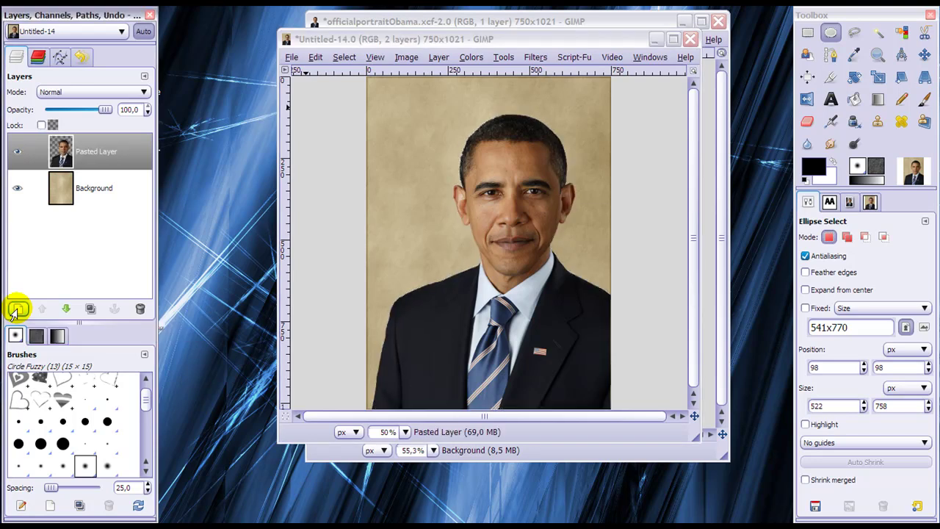
{"action": "left_click", "coordinate": [94, 147]}
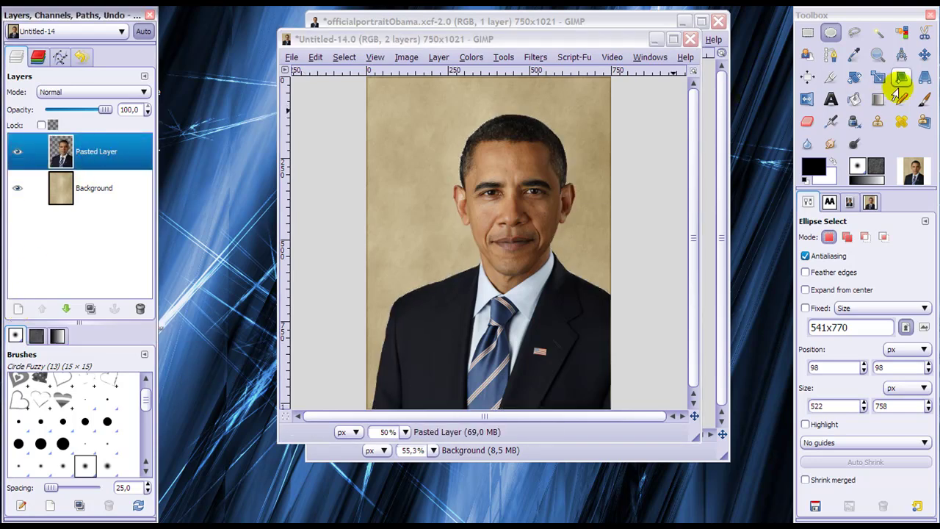
{"action": "left_click", "coordinate": [925, 55]}
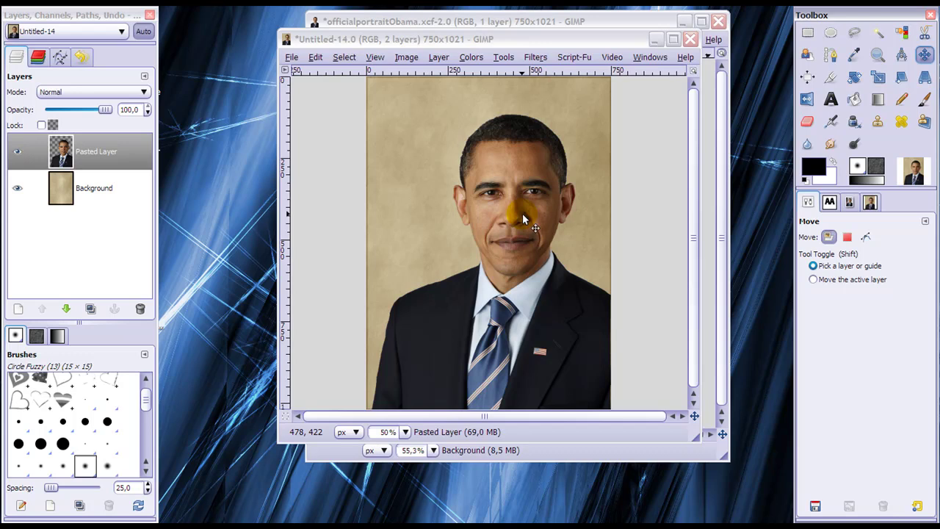
{"action": "left_click_drag", "start_coordinate": [524, 219], "coordinate": [503, 244]}
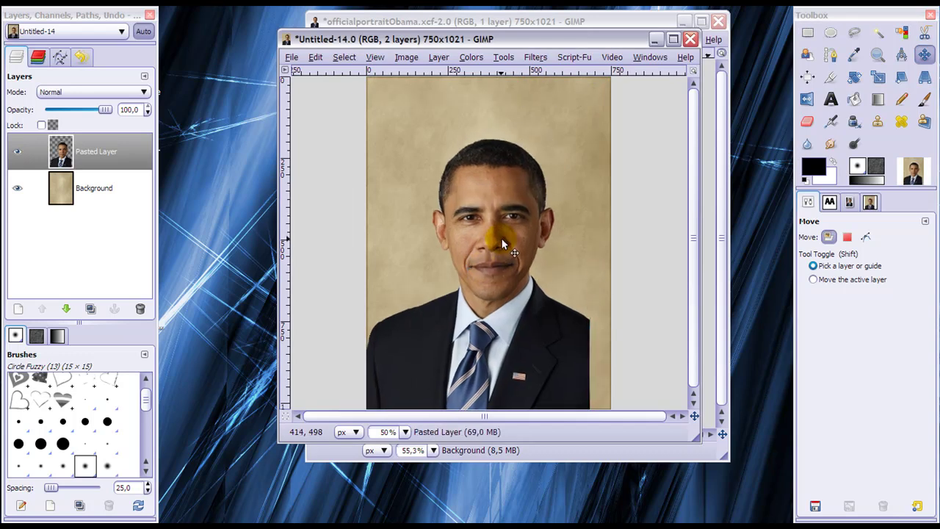
{"action": "left_click", "coordinate": [105, 151]}
{"action": "right_click", "coordinate": [79, 151]}
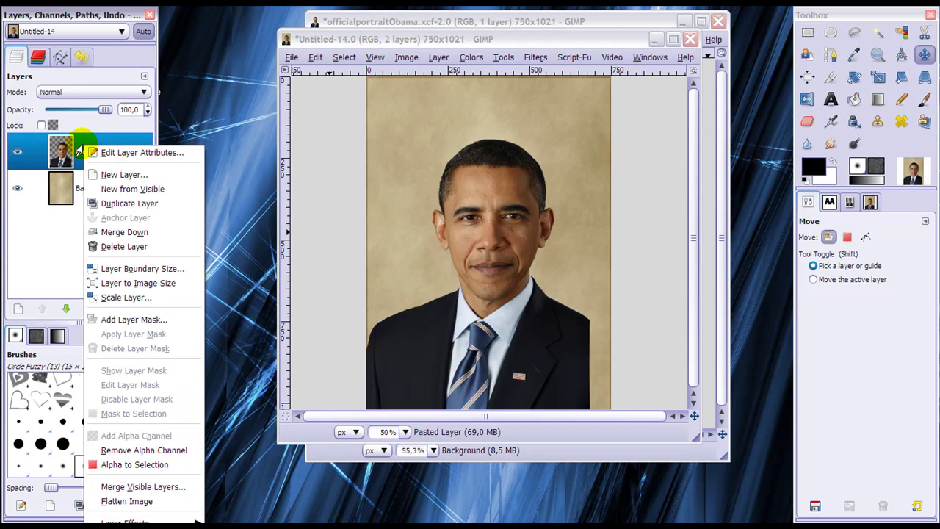
{"action": "left_click", "coordinate": [116, 234]}
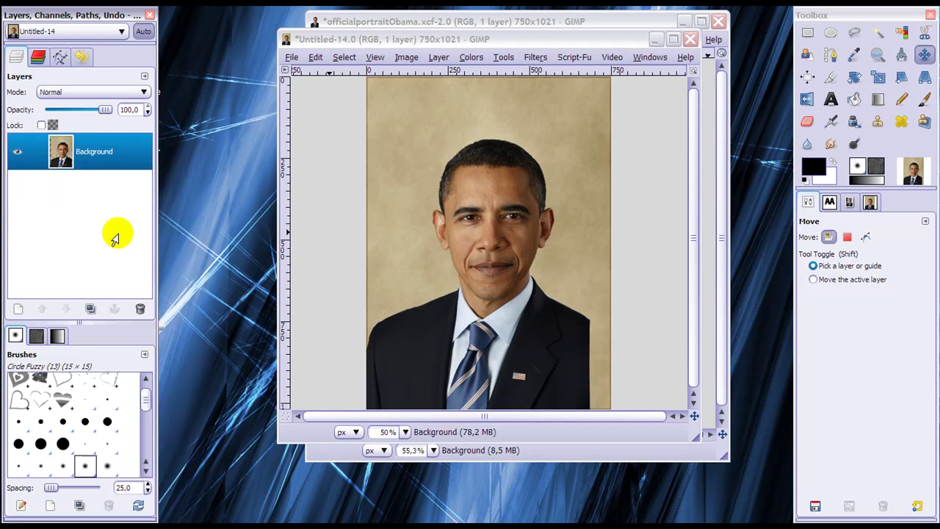
- Draw an oval selection around the head and shoulders and feather it by 80 pixels
{"action": "left_click", "coordinate": [831, 33]}
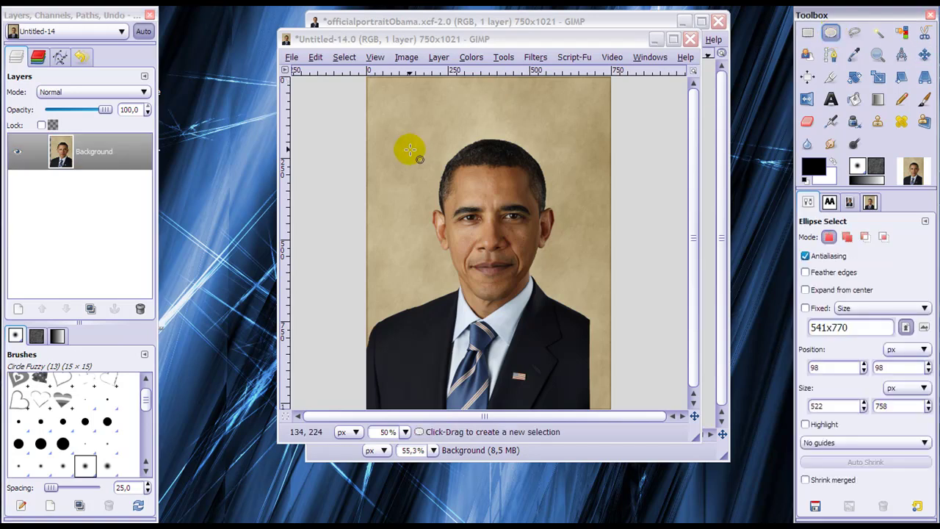
{"action": "left_click_drag", "start_coordinate": [414, 108], "coordinate": [574, 366]}
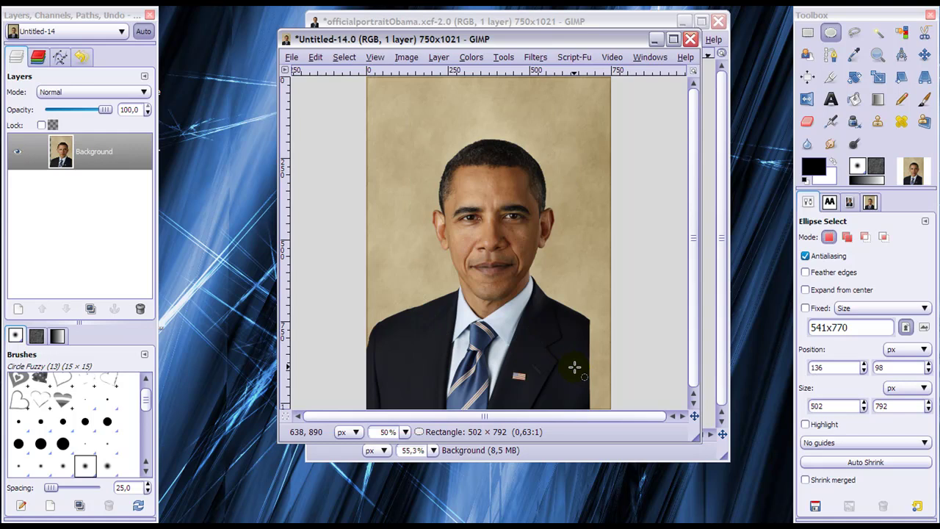
{"action": "left_click_drag", "start_coordinate": [423, 116], "coordinate": [412, 119]}
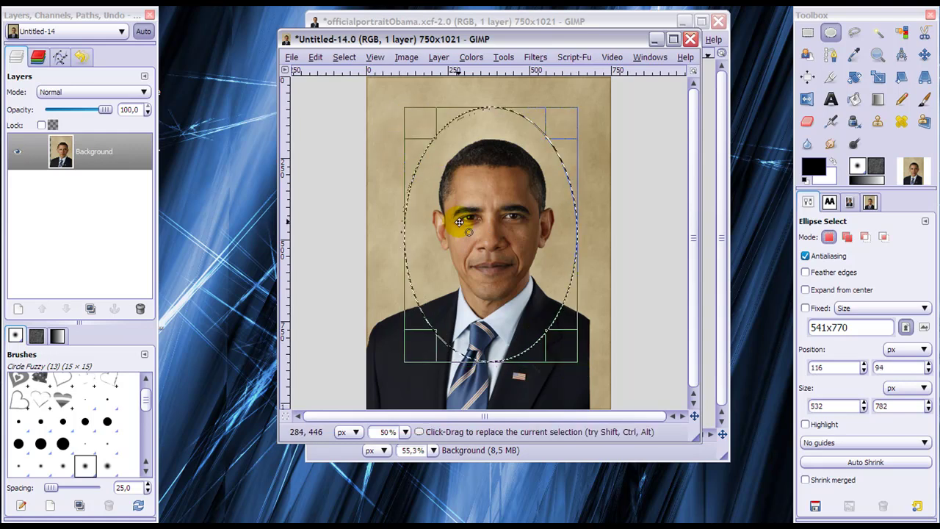
{"action": "left_click", "coordinate": [343, 56]}
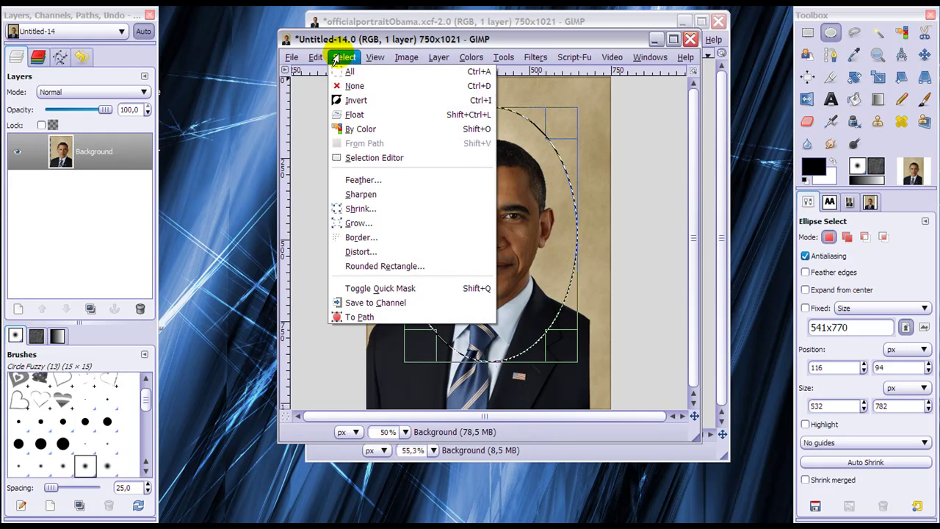
{"action": "left_click", "coordinate": [376, 184]}
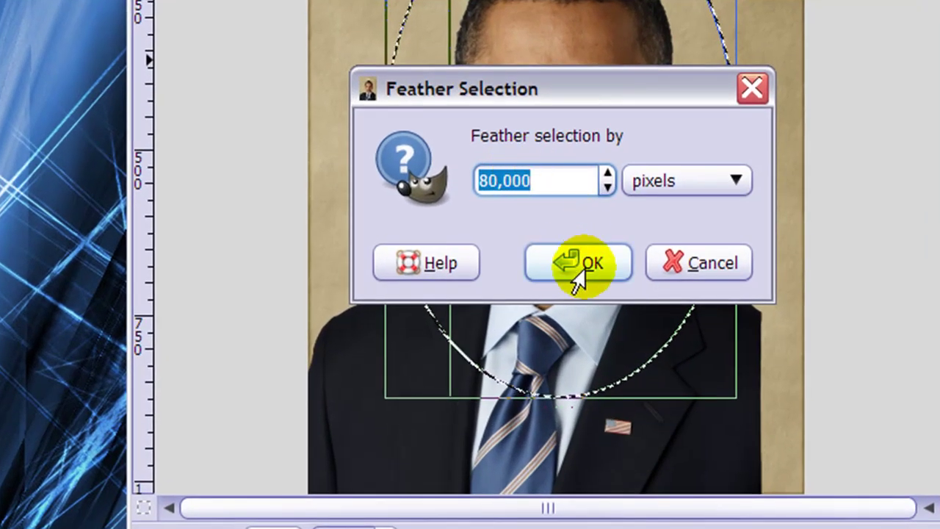
{"action": "left_click", "coordinate": [579, 265]}
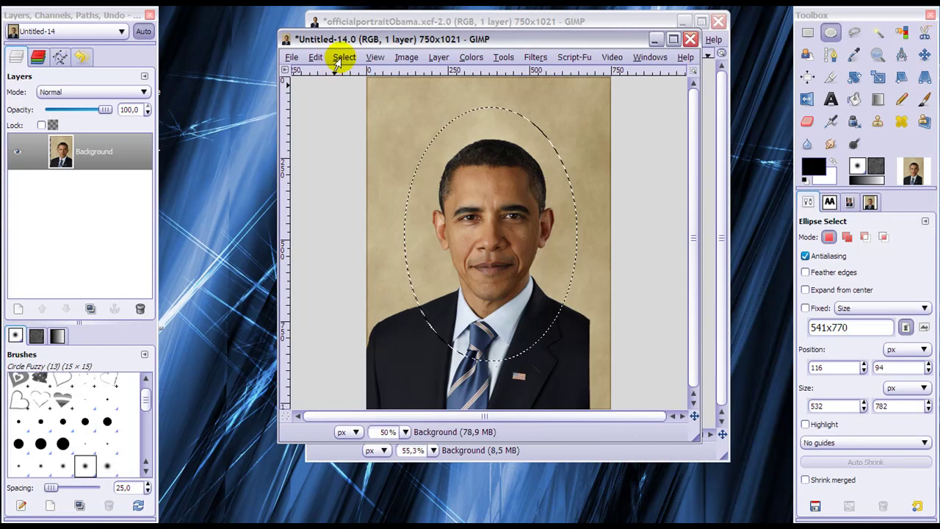
- Invert the selection, delete everything outside the oval, and deselect
{"action": "left_click", "coordinate": [343, 57]}
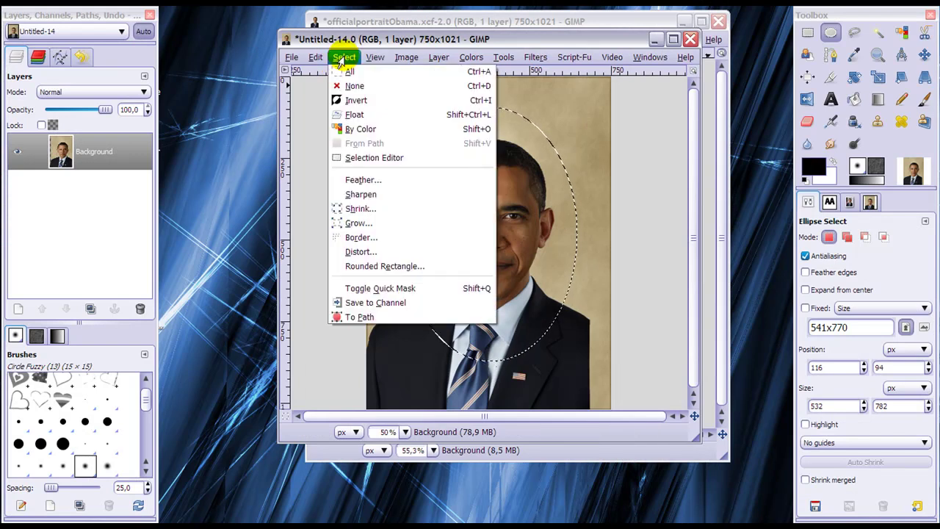
{"action": "left_click", "coordinate": [353, 95]}
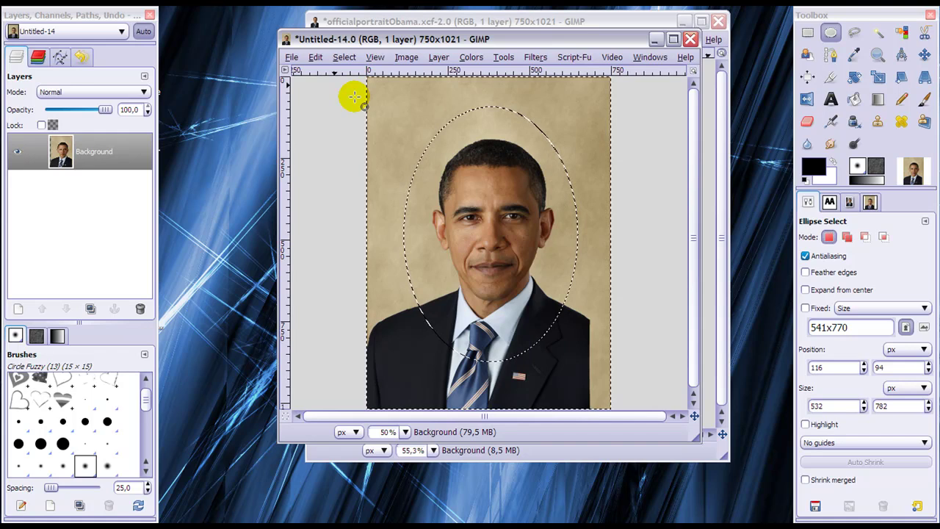
{"action": "key", "text": "Delete"}
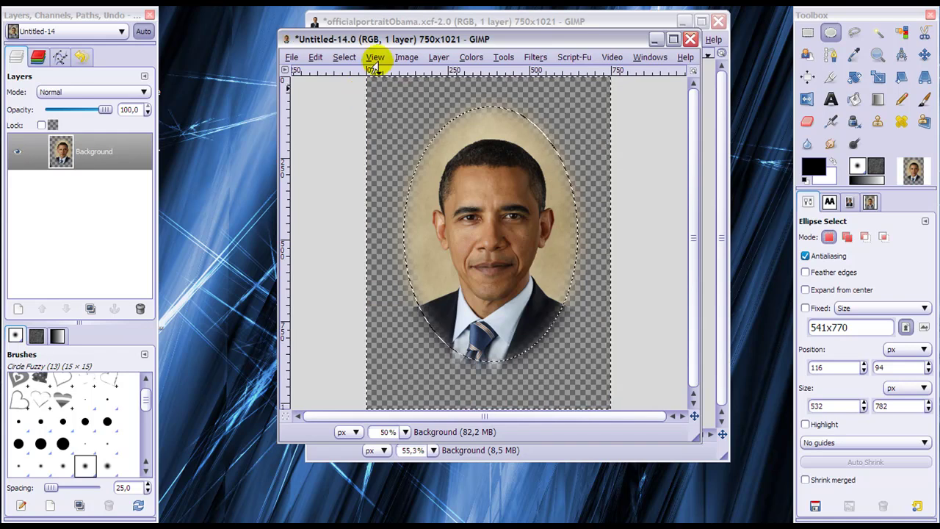
{"action": "left_click", "coordinate": [343, 57]}
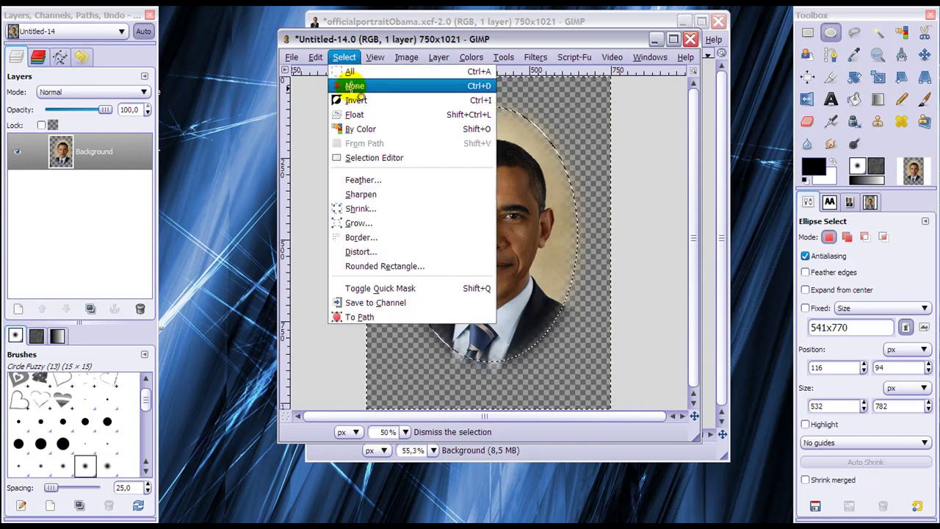
{"action": "left_click", "coordinate": [353, 86]}
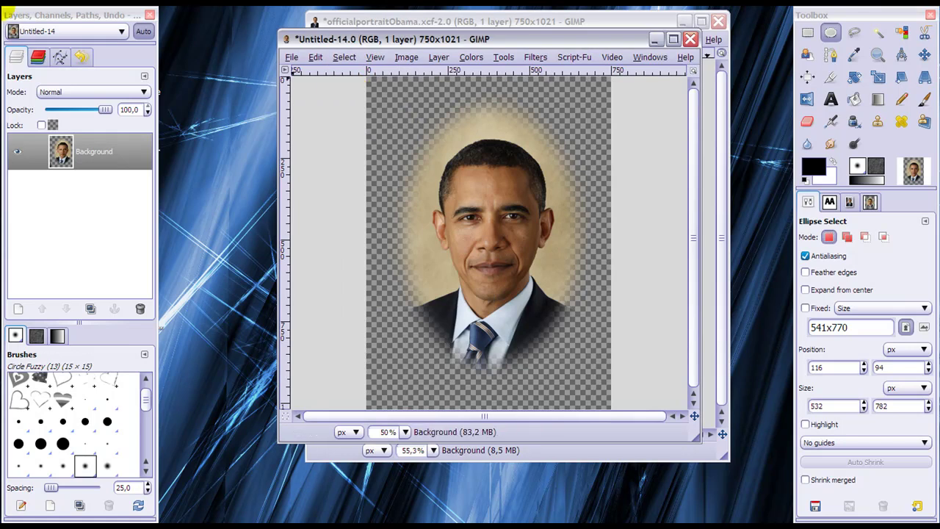
- Create another blank white 750×1021 image, Untitled-15, and centre its window
{"action": "left_click", "coordinate": [291, 58]}
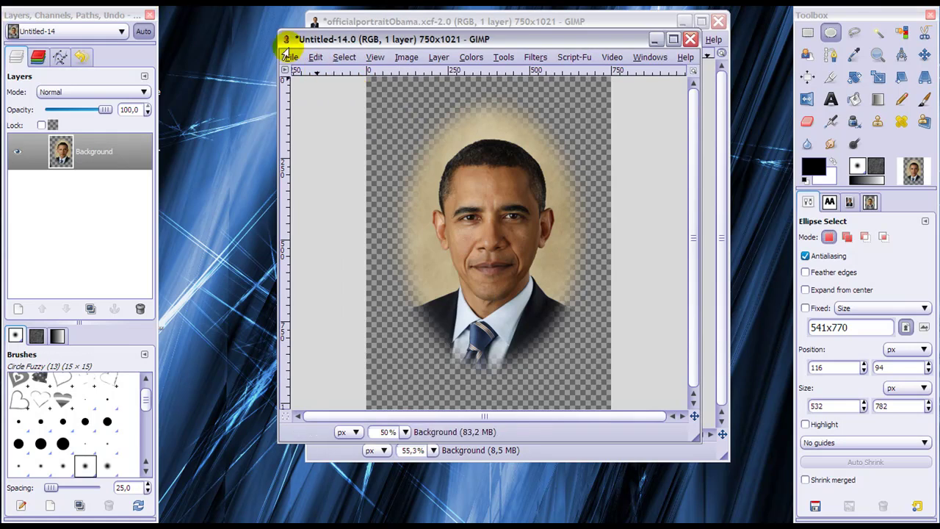
{"action": "left_click", "coordinate": [286, 44]}
{"action": "left_click", "coordinate": [284, 66]}
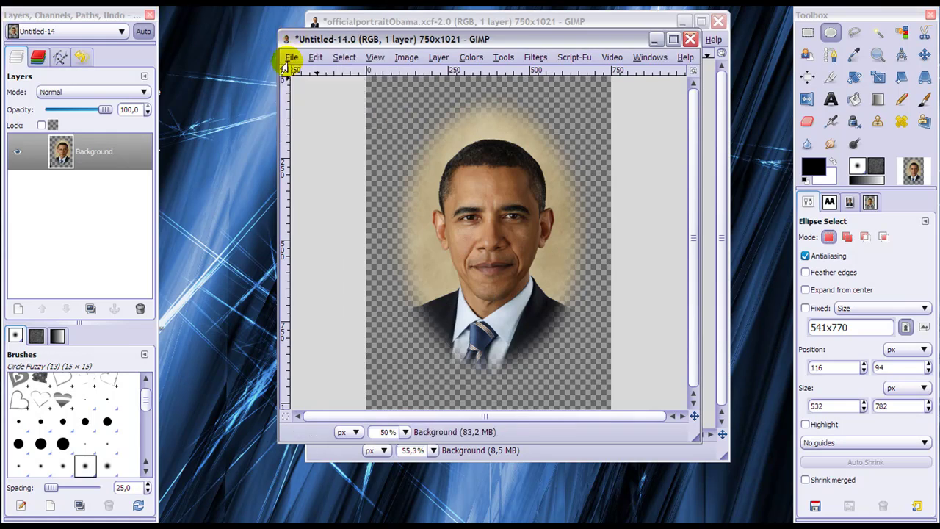
{"action": "left_click", "coordinate": [291, 57]}
{"action": "left_click", "coordinate": [294, 72]}
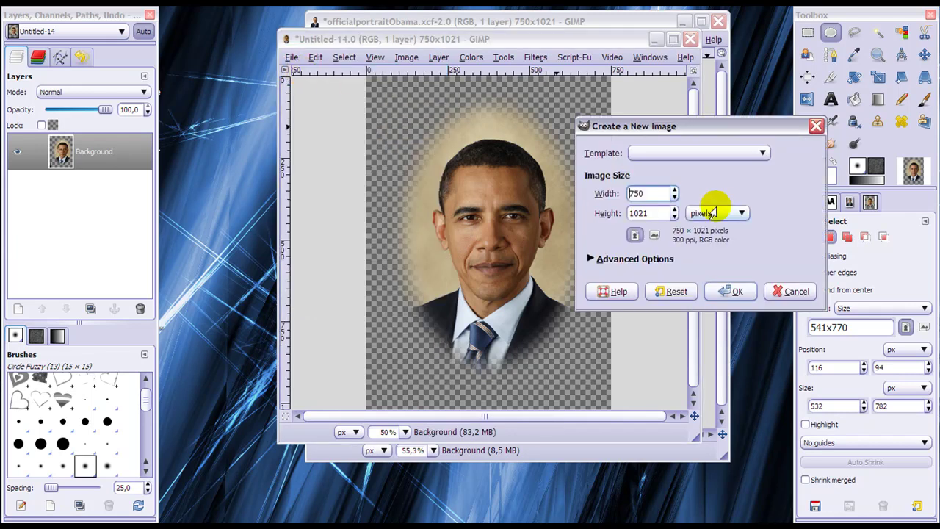
{"action": "left_click", "coordinate": [724, 292]}
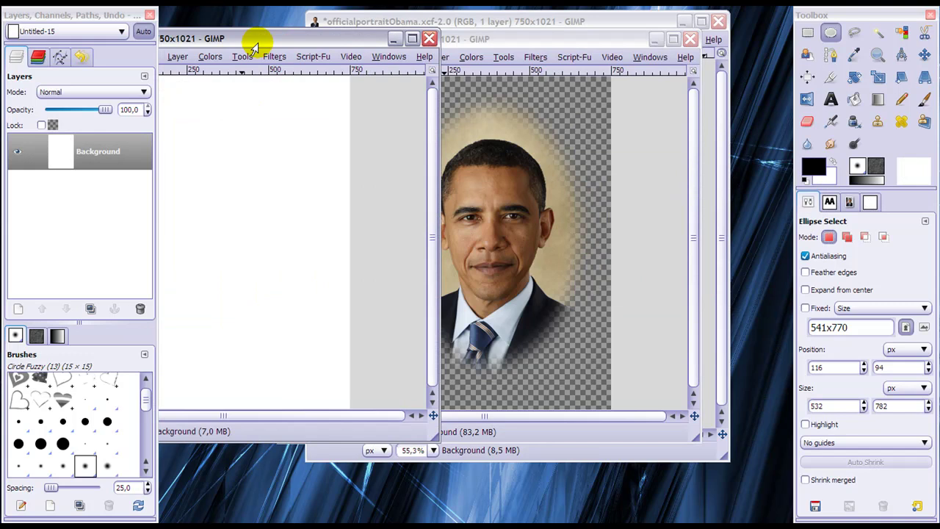
{"action": "left_click_drag", "start_coordinate": [253, 46], "coordinate": [529, 44]}
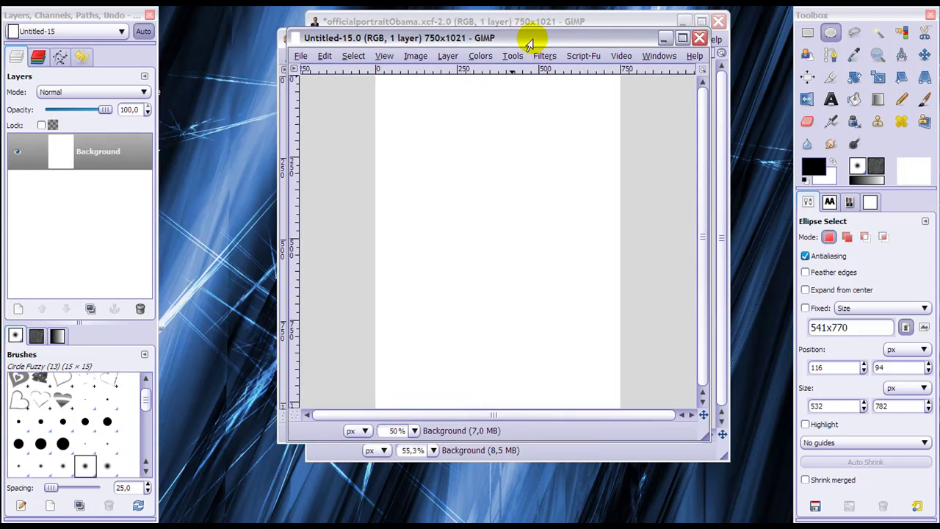
{"action": "left_click", "coordinate": [545, 58]}
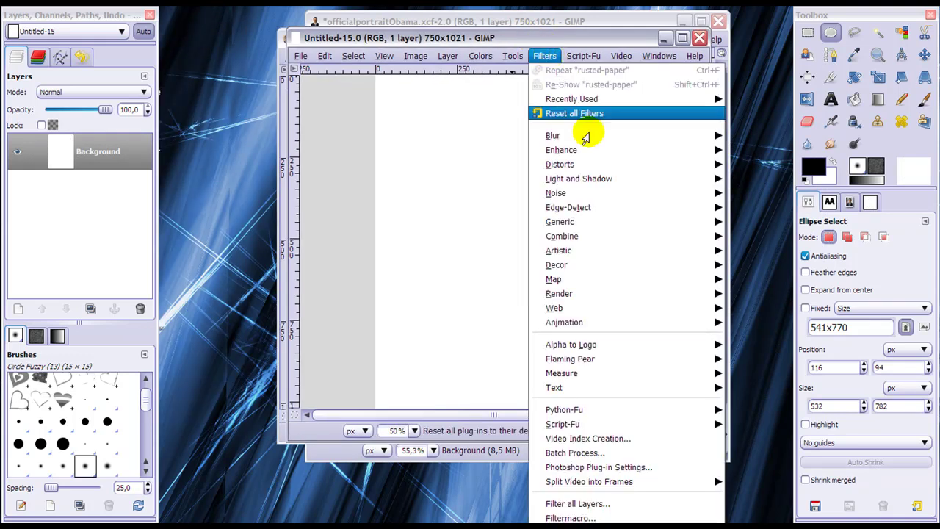
{"action": "mouse_move", "coordinate": [577, 59]}
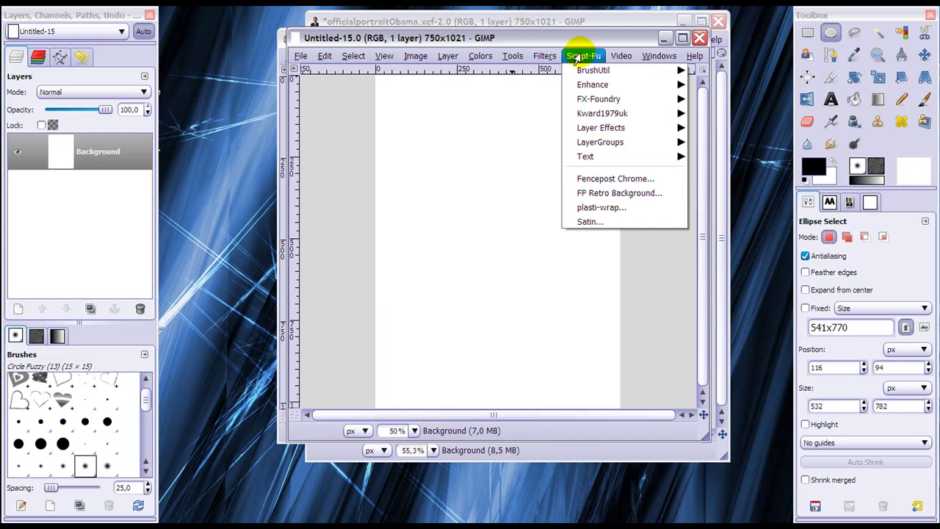
{"action": "mouse_move", "coordinate": [591, 116]}
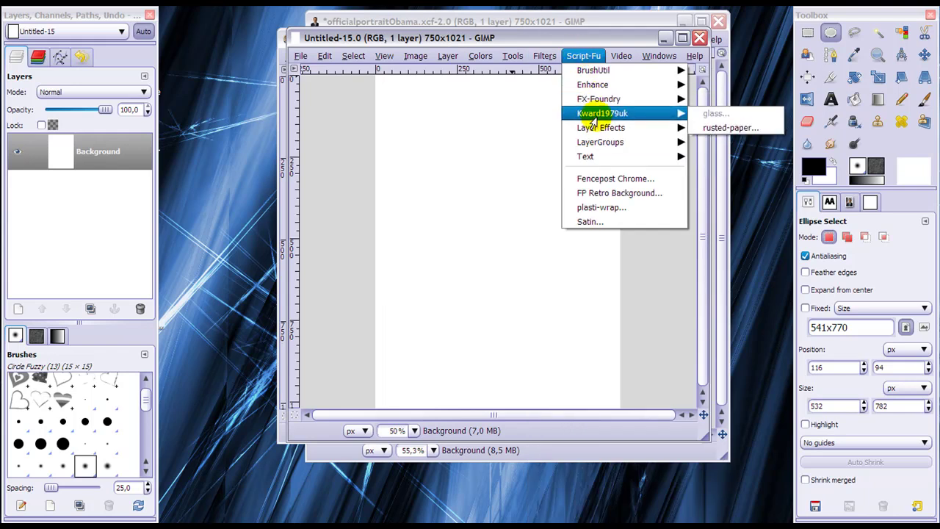
- Apply the rusted-paper texture to Untitled-15 and merge its layers into one Background layer
{"action": "left_click", "coordinate": [710, 127]}
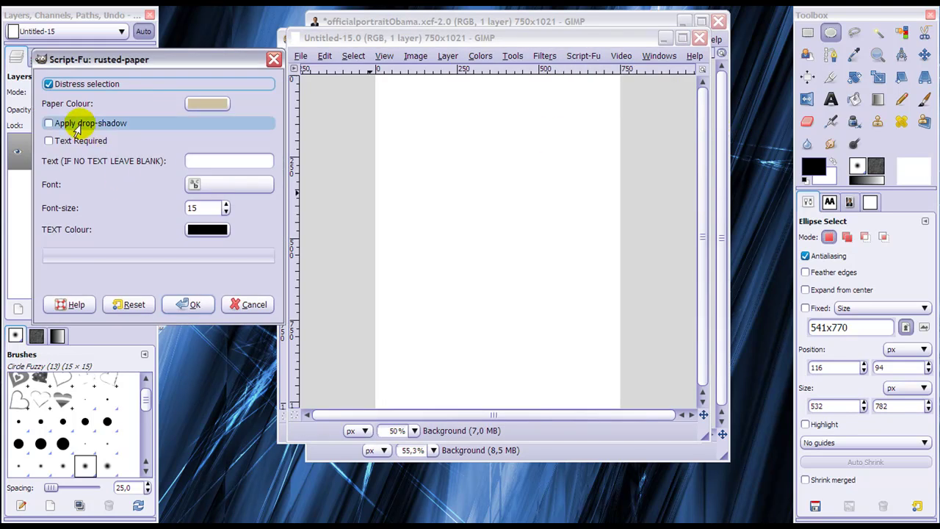
{"action": "left_click", "coordinate": [185, 304]}
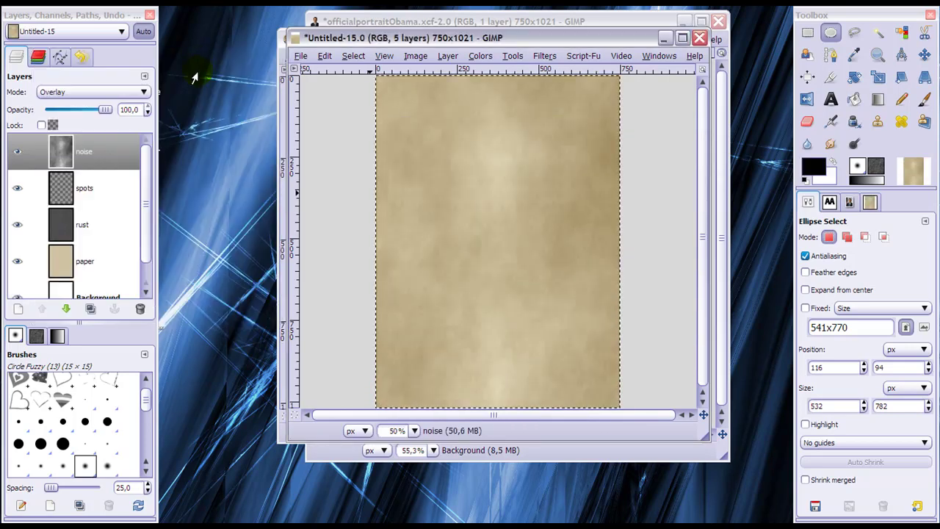
{"action": "right_click", "coordinate": [59, 157]}
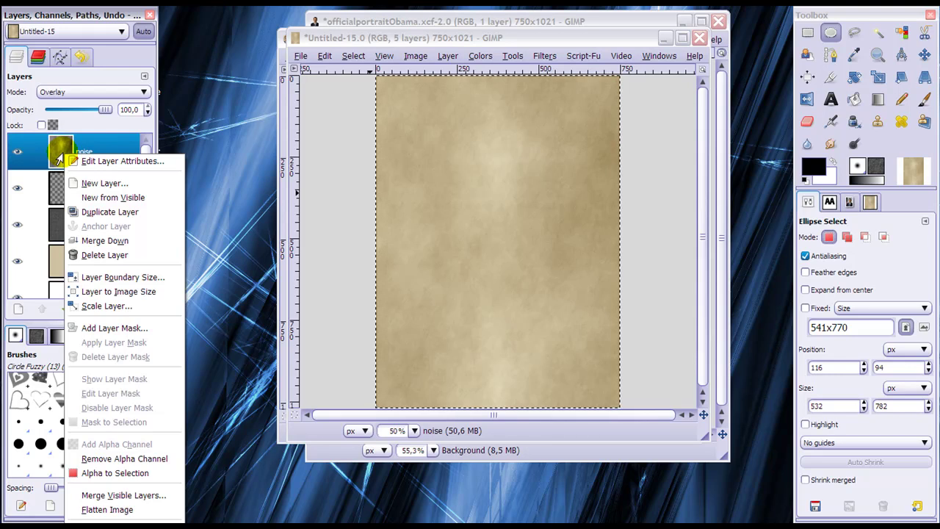
{"action": "left_click", "coordinate": [143, 498]}
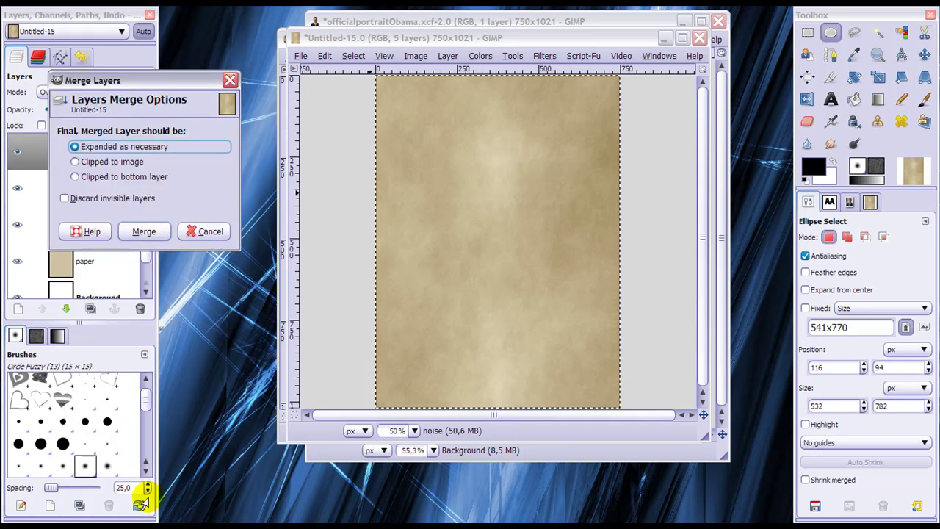
{"action": "left_click", "coordinate": [137, 231]}
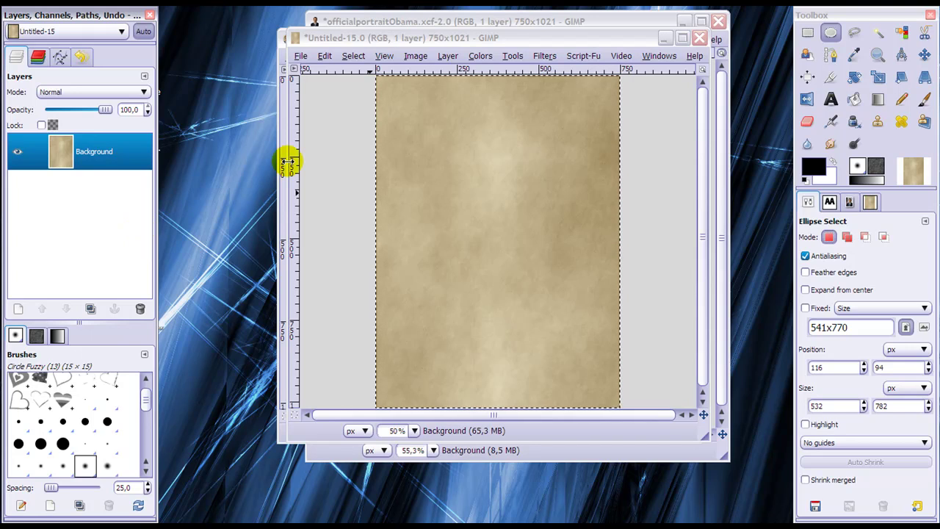
- Copy the feathered oval portrait from Untitled-14 and paste it onto Untitled-15's aged paper
{"action": "left_click", "coordinate": [351, 57]}
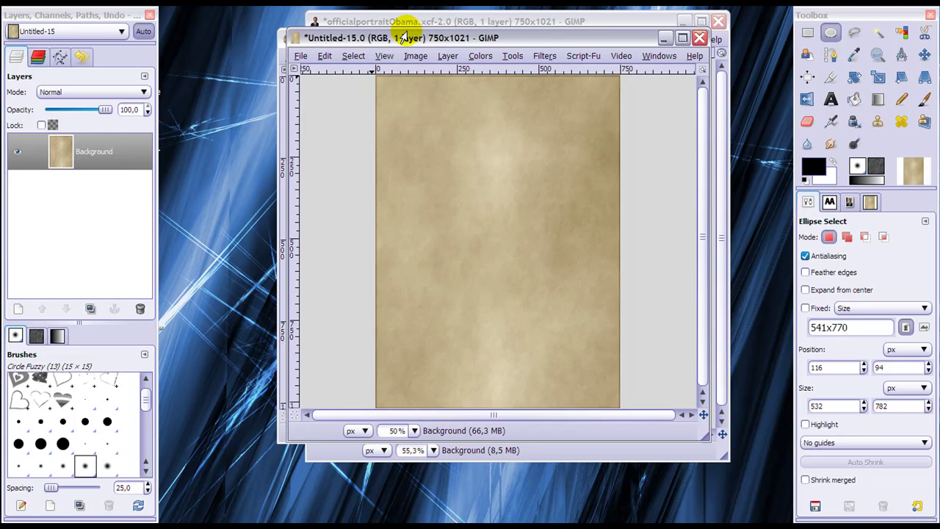
{"action": "left_click_drag", "start_coordinate": [404, 39], "coordinate": [445, 84]}
{"action": "left_click", "coordinate": [442, 47]}
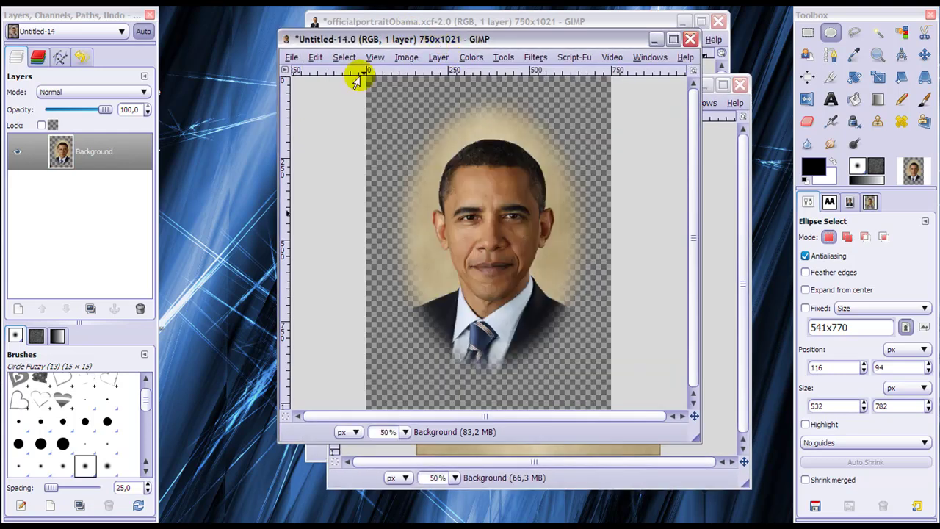
{"action": "left_click", "coordinate": [315, 56]}
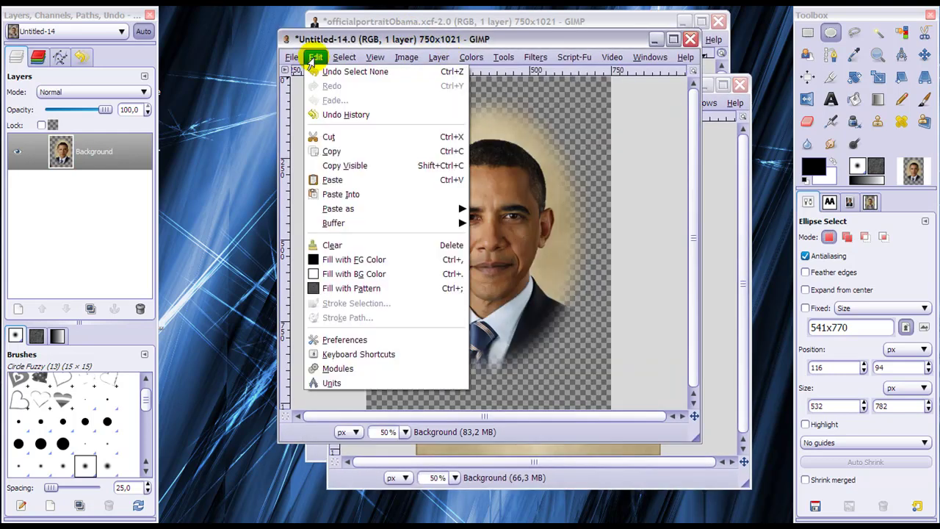
{"action": "left_click", "coordinate": [332, 151]}
{"action": "left_click", "coordinate": [720, 172]}
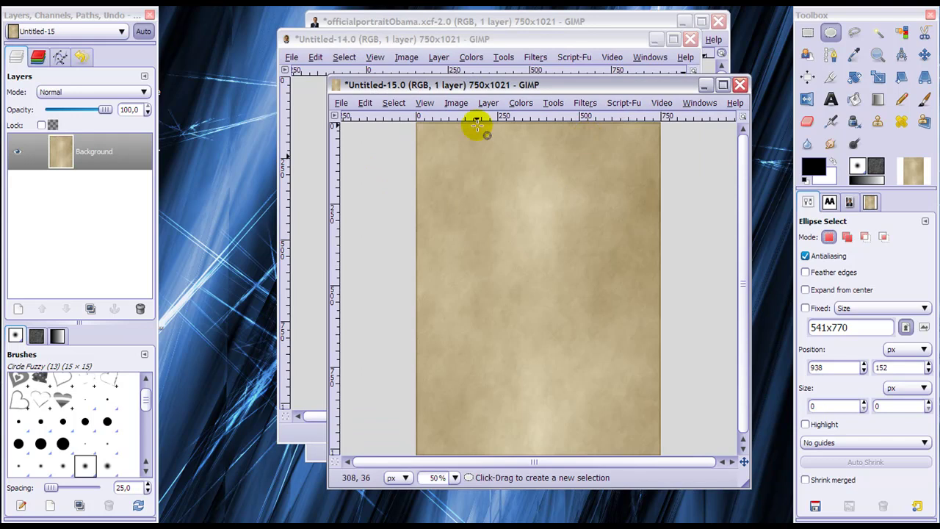
{"action": "left_click", "coordinate": [365, 103]}
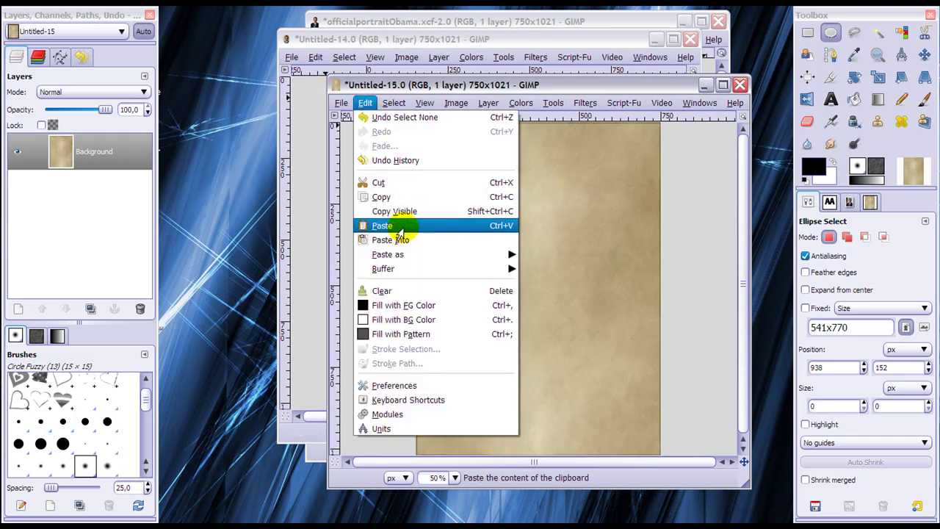
{"action": "left_click", "coordinate": [401, 227]}
- Close Untitled-14 and officialportraitObama.xcf without saving
{"action": "left_click", "coordinate": [560, 43]}
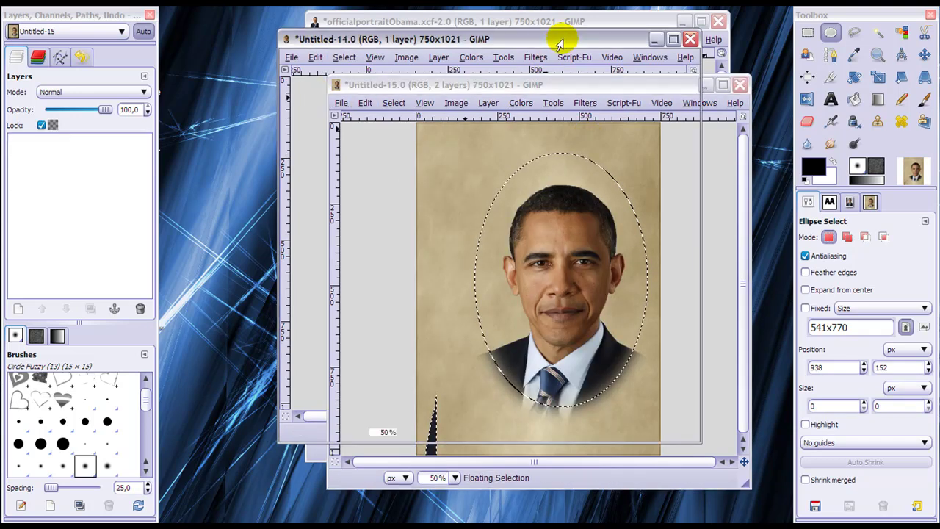
{"action": "left_click", "coordinate": [690, 39]}
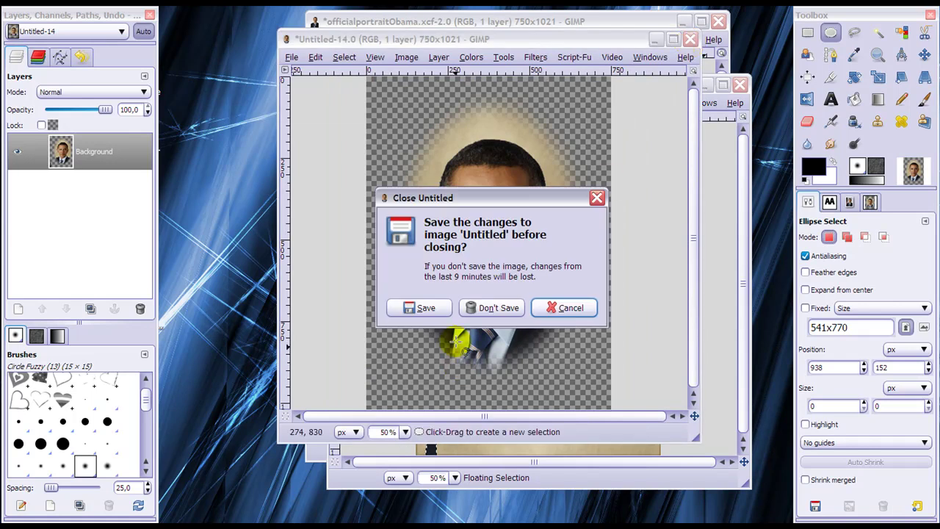
{"action": "left_click", "coordinate": [469, 309]}
{"action": "left_click", "coordinate": [430, 24]}
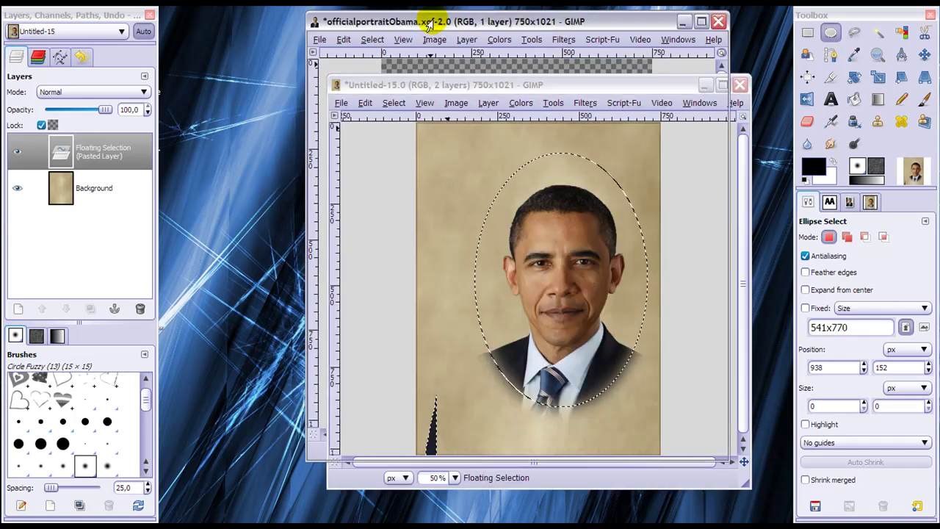
{"action": "left_click", "coordinate": [717, 23]}
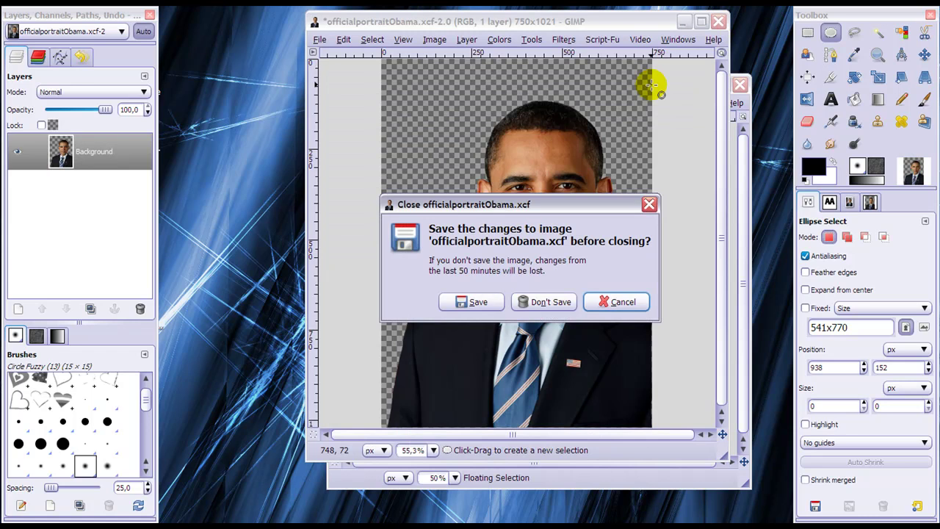
{"action": "left_click", "coordinate": [534, 301]}
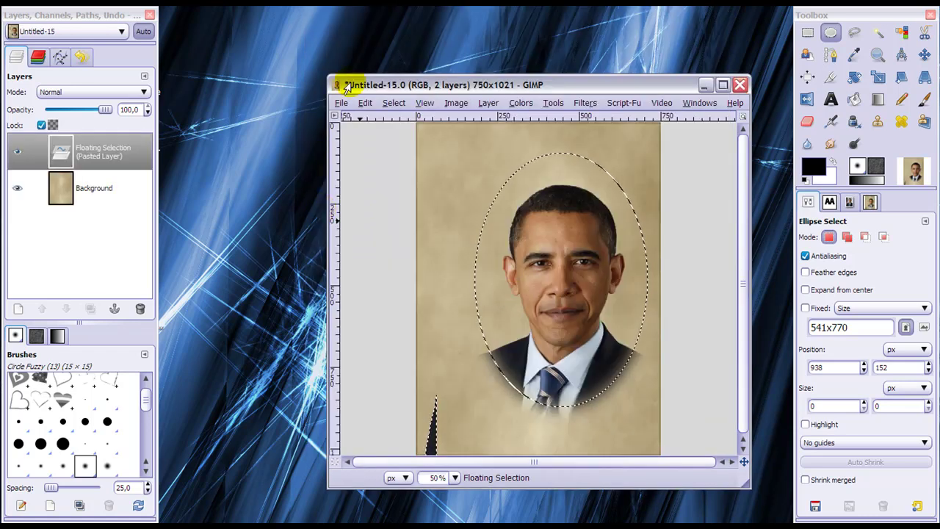
{"action": "left_click_drag", "start_coordinate": [342, 87], "coordinate": [303, 30]}
- Turn the floating portrait into its own layer and move it up to expose the dark strip
{"action": "left_click", "coordinate": [110, 160]}
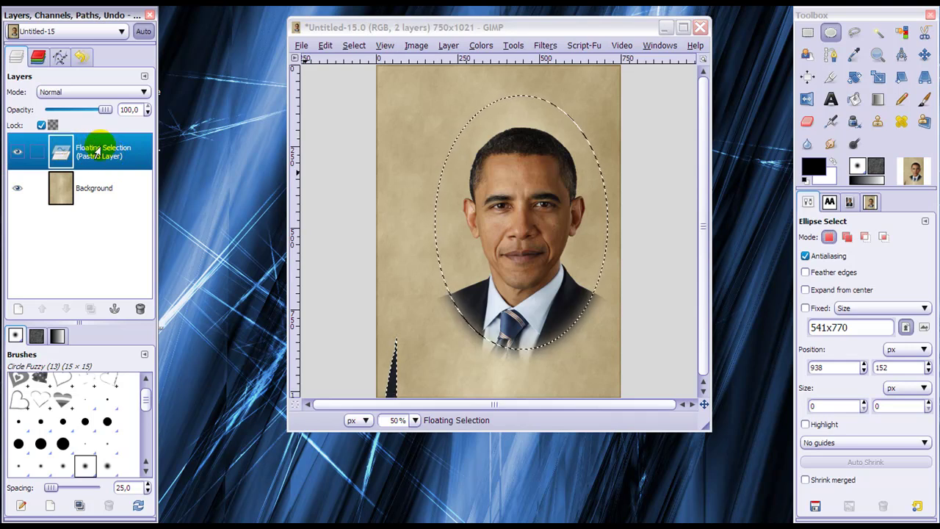
{"action": "left_click", "coordinate": [16, 310]}
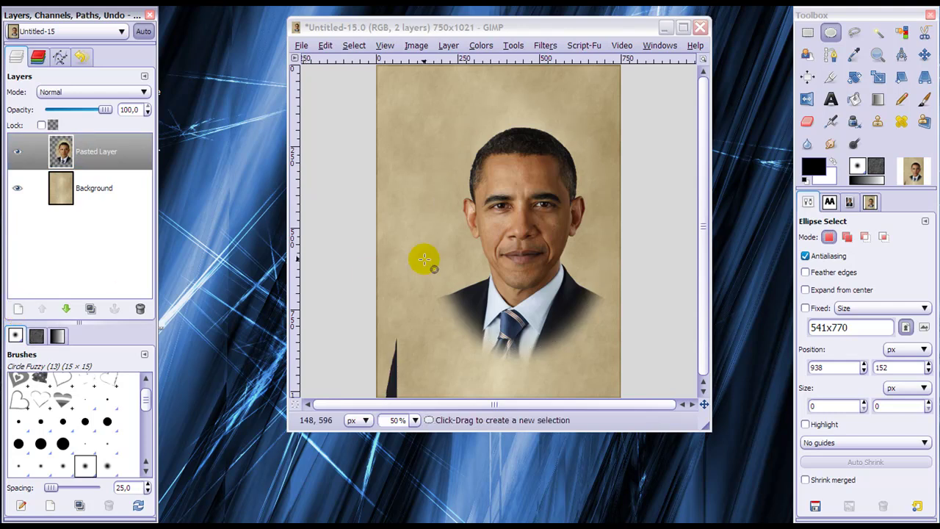
{"action": "left_click", "coordinate": [924, 55]}
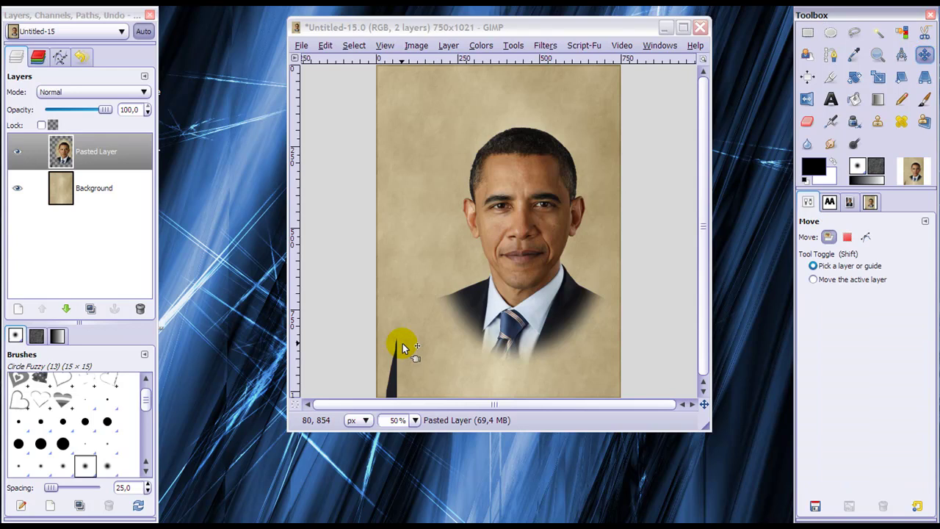
{"action": "left_click_drag", "start_coordinate": [527, 236], "coordinate": [519, 169]}
- Erase the dark strip with a Circle (19) eraser and shift the portrait back down to centre it
{"action": "left_click", "coordinate": [85, 467]}
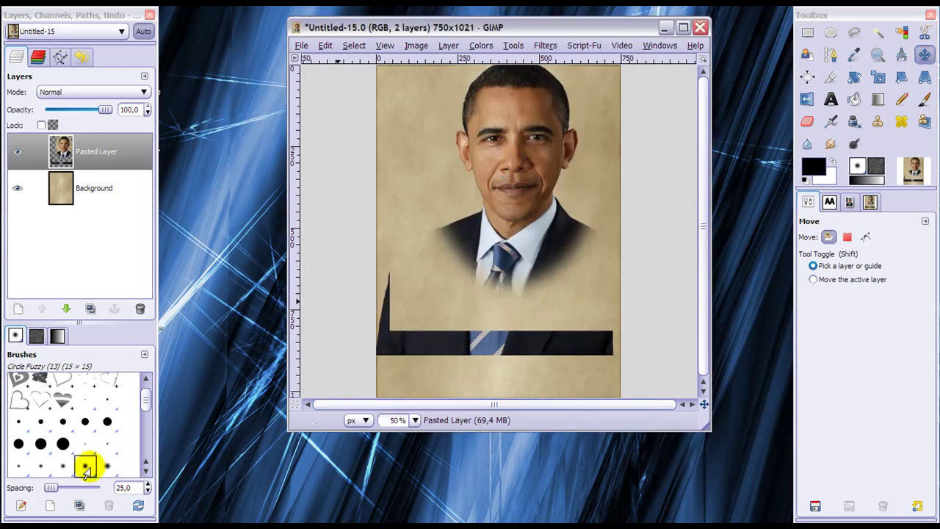
{"action": "left_click", "coordinate": [62, 444]}
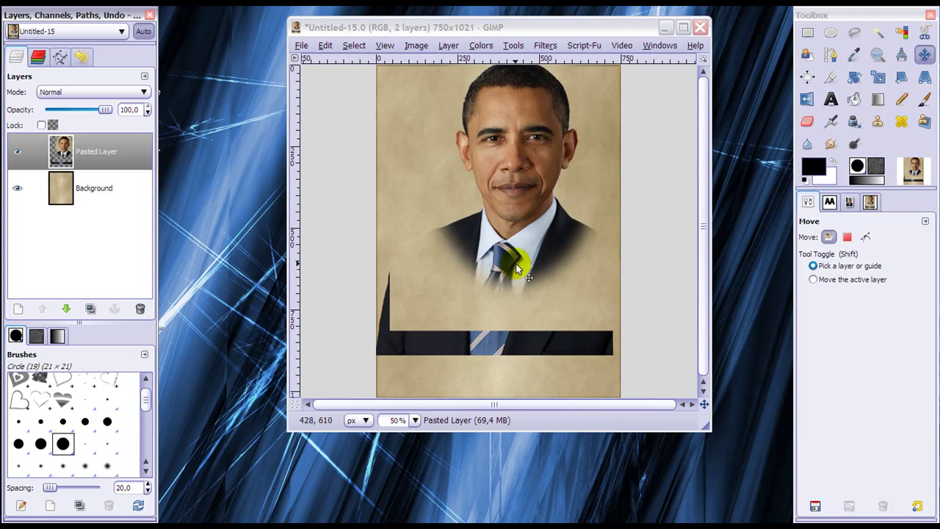
{"action": "left_click", "coordinate": [805, 121]}
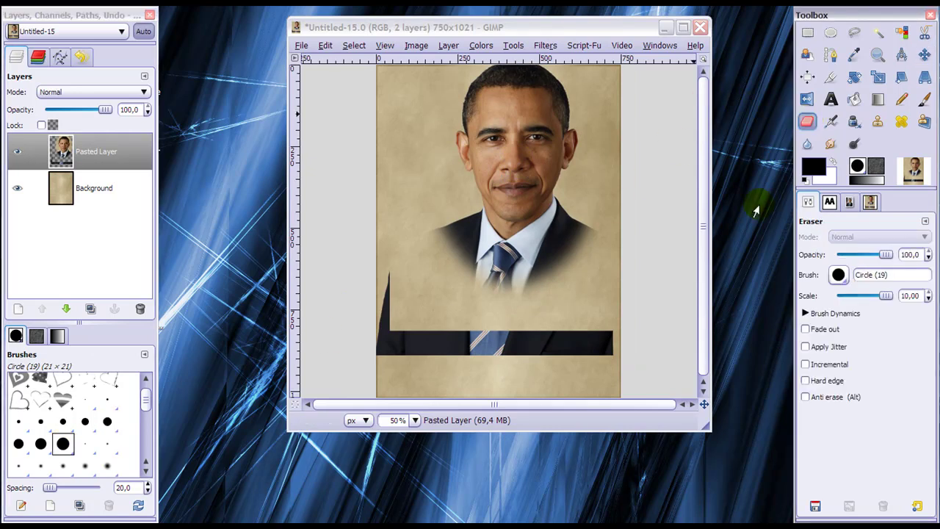
{"action": "left_click_drag", "start_coordinate": [619, 357], "coordinate": [586, 351]}
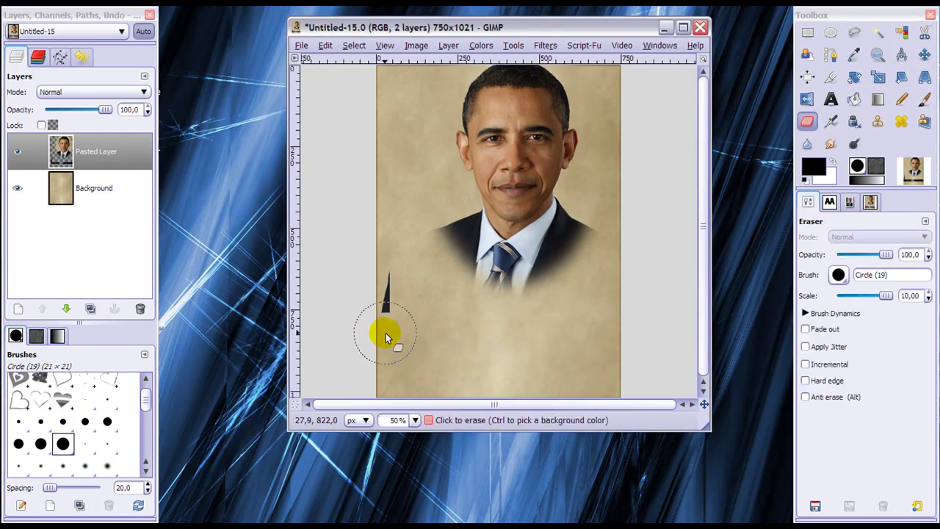
{"action": "left_click", "coordinate": [925, 55]}
{"action": "left_click_drag", "start_coordinate": [520, 171], "coordinate": [500, 235]}
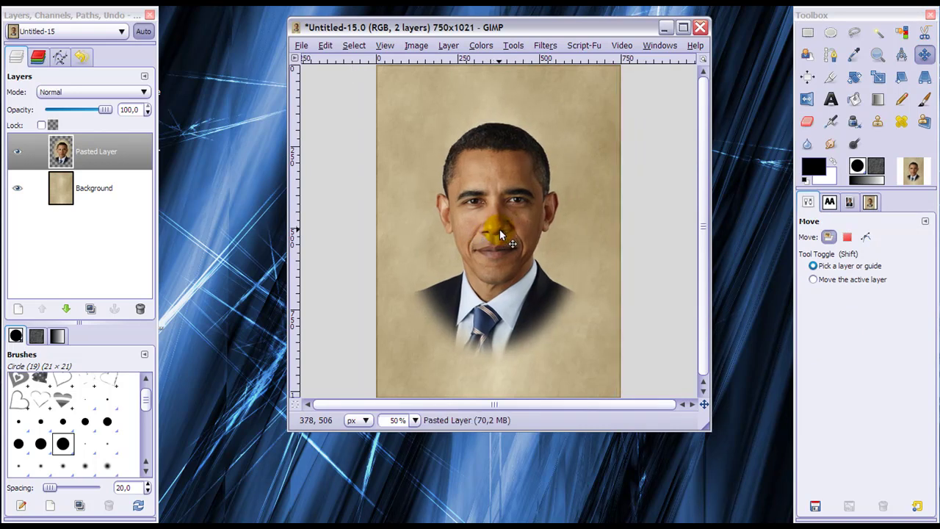
- Colorize the Background paper layer pale cream using the saved preset: hue 37, saturation 31, lightness 68
{"action": "left_click", "coordinate": [76, 190]}
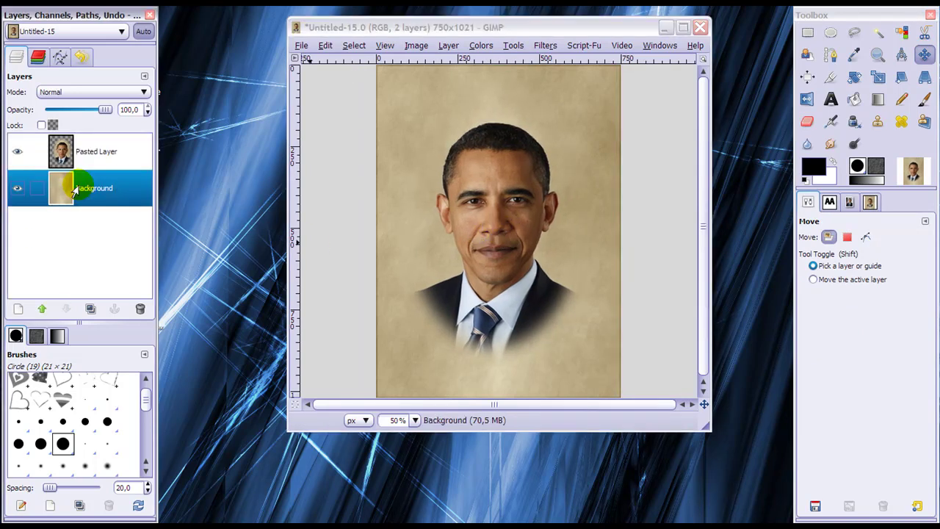
{"action": "left_click", "coordinate": [474, 47]}
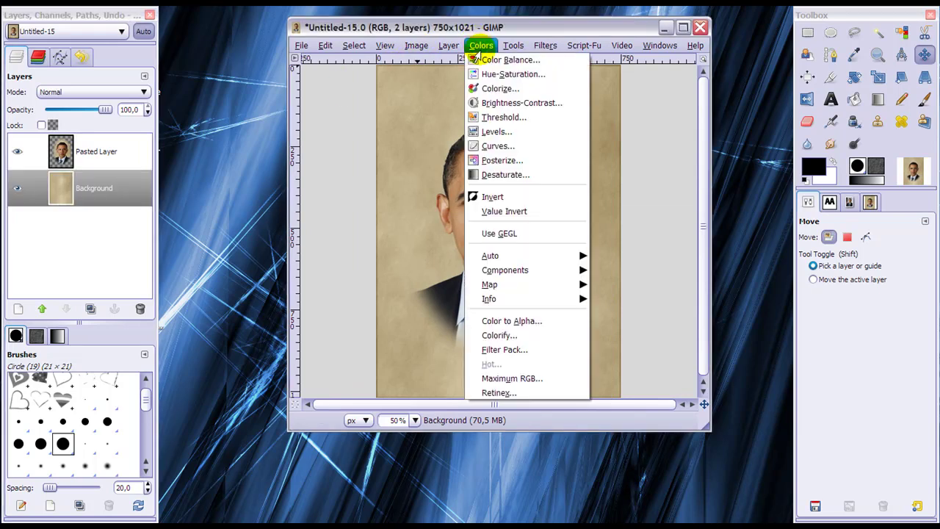
{"action": "left_click", "coordinate": [487, 88]}
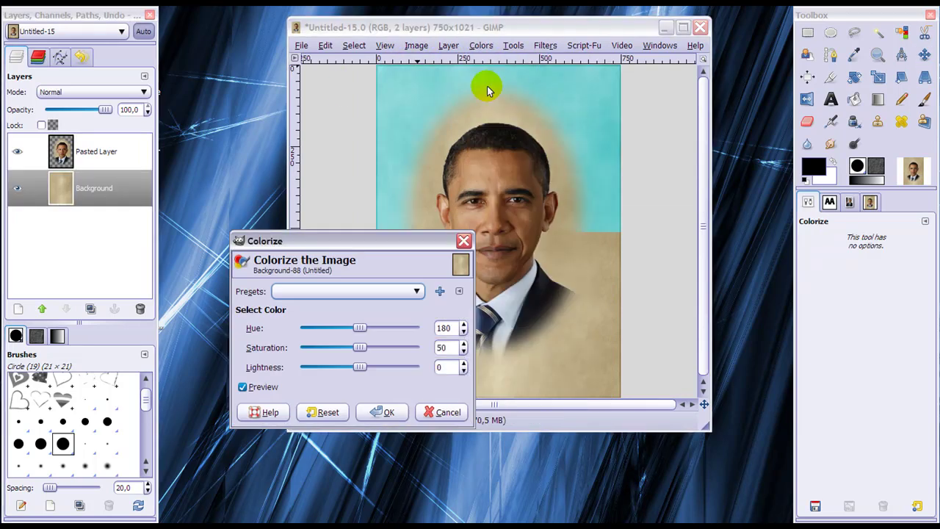
{"action": "left_click", "coordinate": [389, 292]}
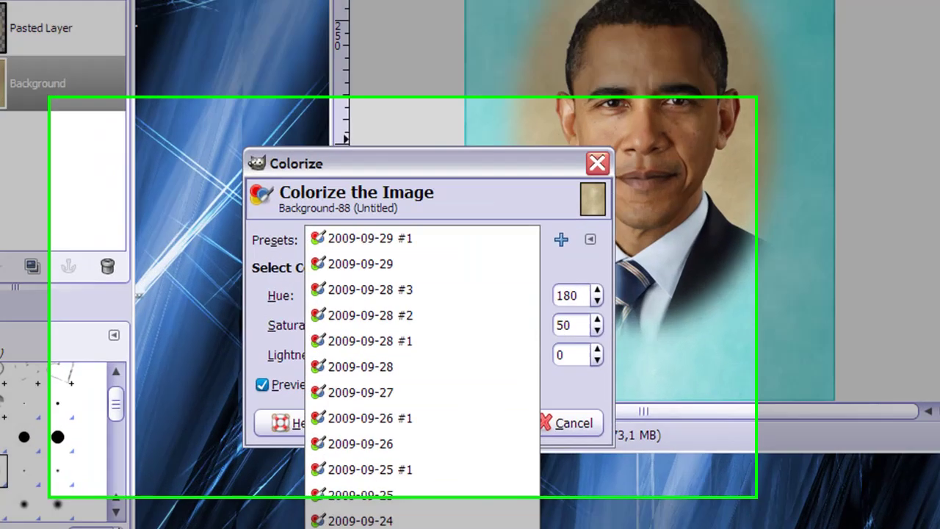
{"action": "left_click", "coordinate": [345, 389]}
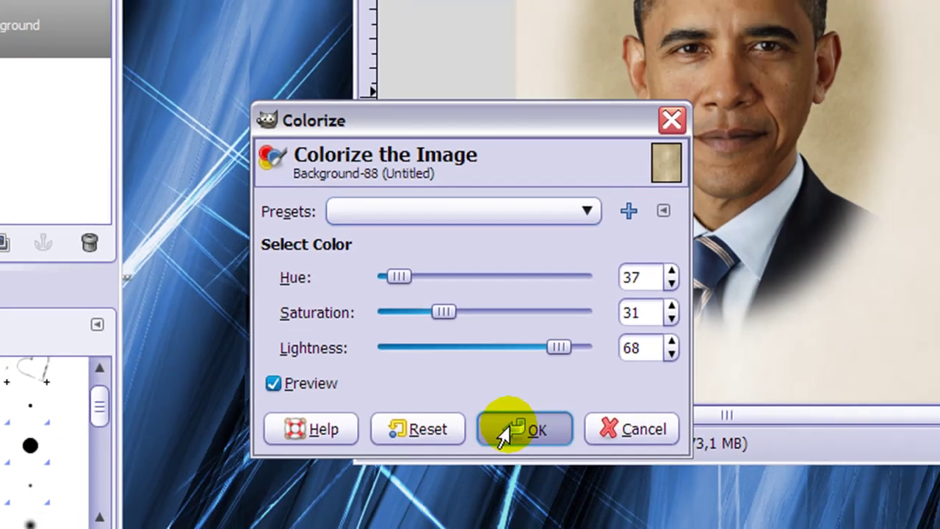
{"action": "left_click", "coordinate": [548, 433]}
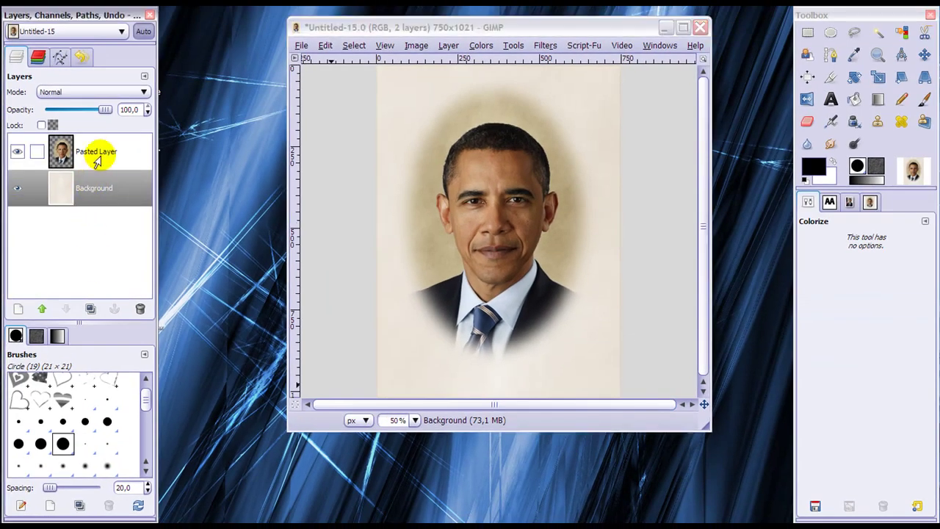
- Colorize Pasted Layer with the saved sepia preset: hue 37, saturation 31, lightness 10
{"action": "left_click", "coordinate": [89, 145]}
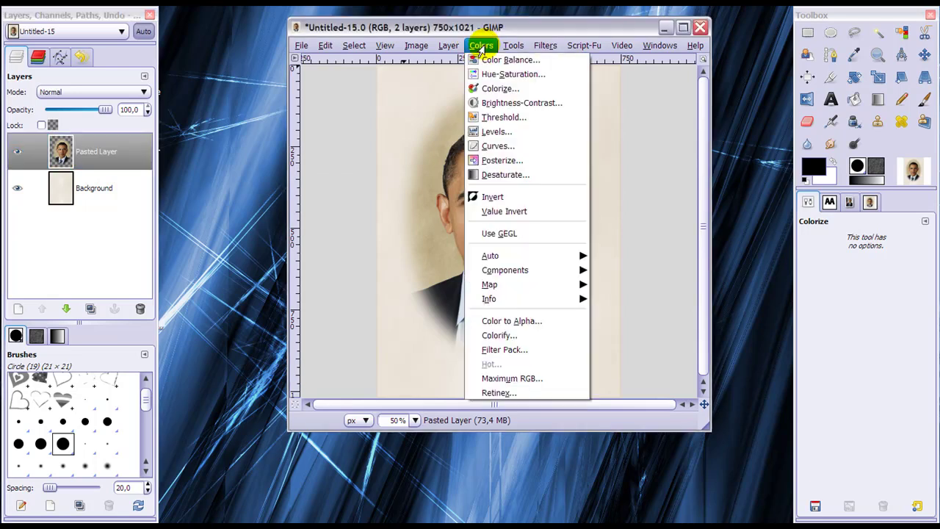
{"action": "left_click", "coordinate": [482, 46]}
{"action": "left_click", "coordinate": [485, 90]}
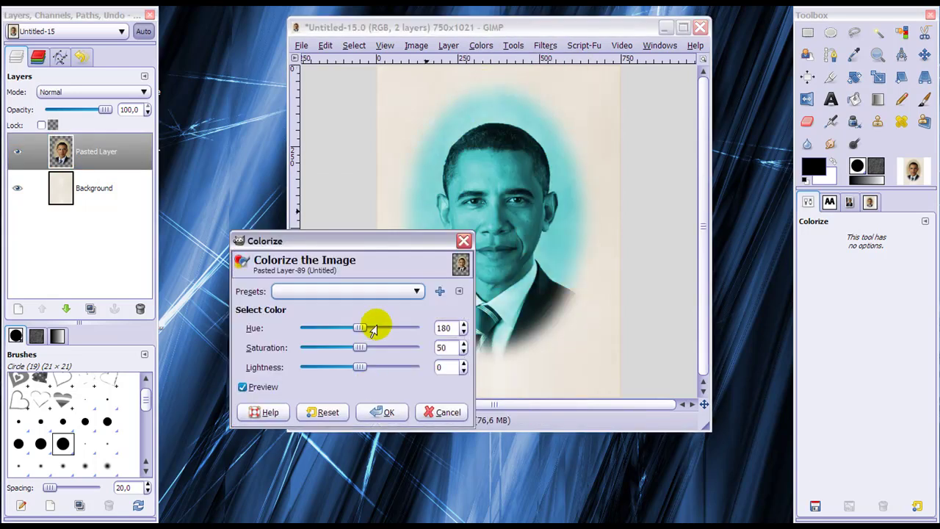
{"action": "left_click", "coordinate": [388, 294]}
{"action": "scroll", "coordinate": [346, 451], "scroll_direction": "down", "scroll_amount": 1}
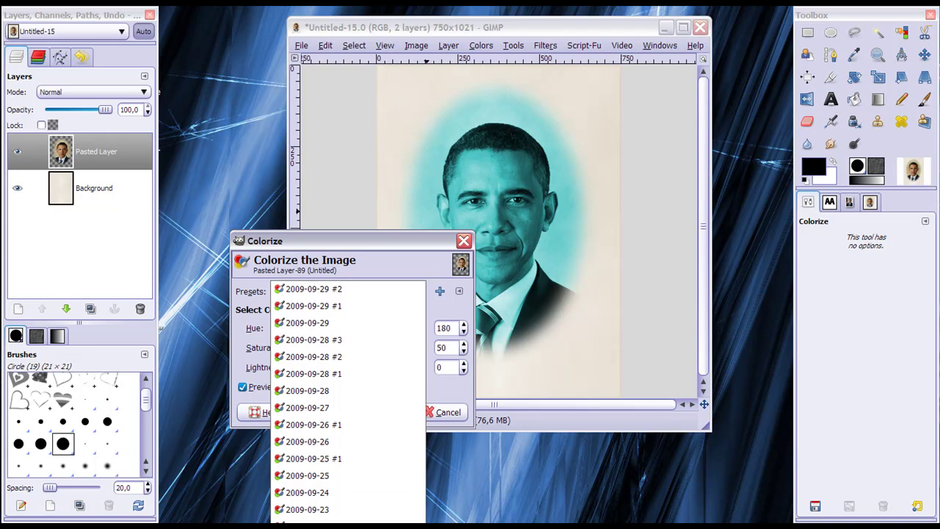
{"action": "left_click", "coordinate": [320, 453]}
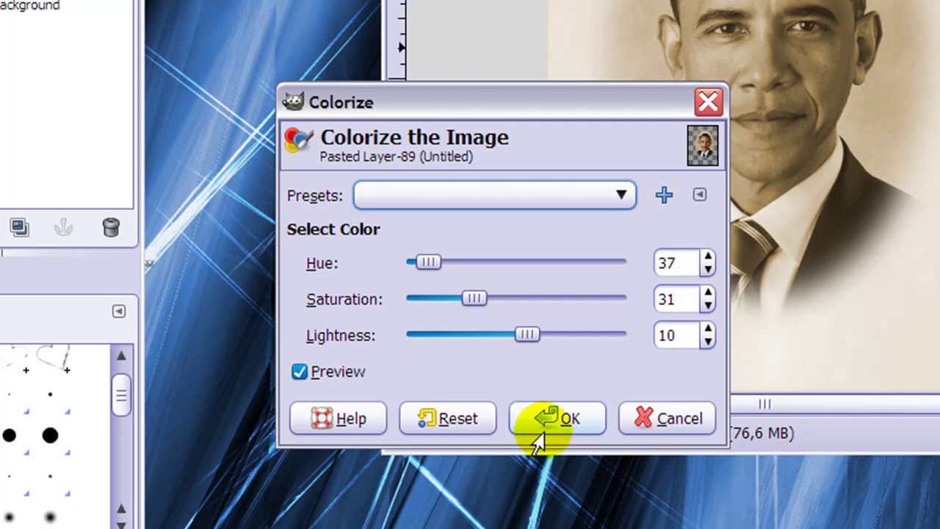
{"action": "left_click", "coordinate": [558, 418]}
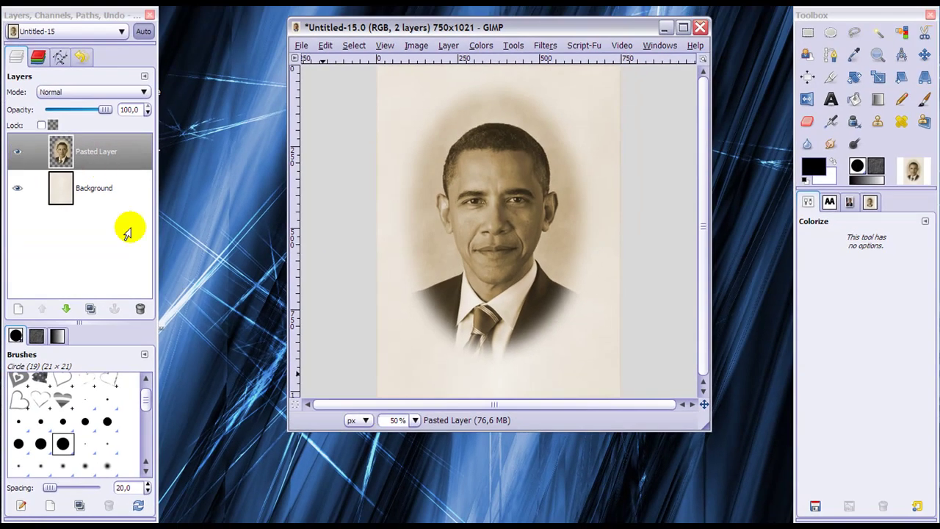
- Duplicate the sepia Pasted Layer and select the new Pasted Layer copy
{"action": "left_click", "coordinate": [96, 161]}
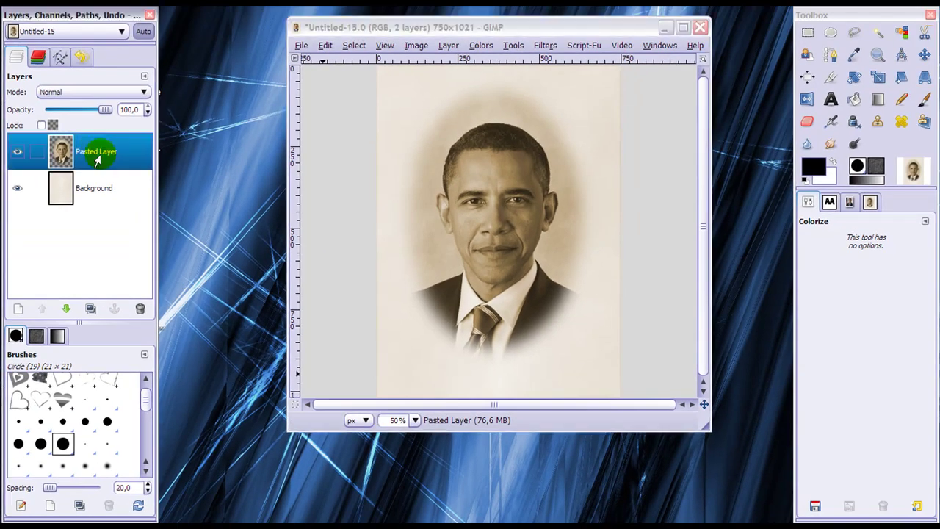
{"action": "left_click", "coordinate": [89, 309]}
{"action": "left_click", "coordinate": [95, 166]}
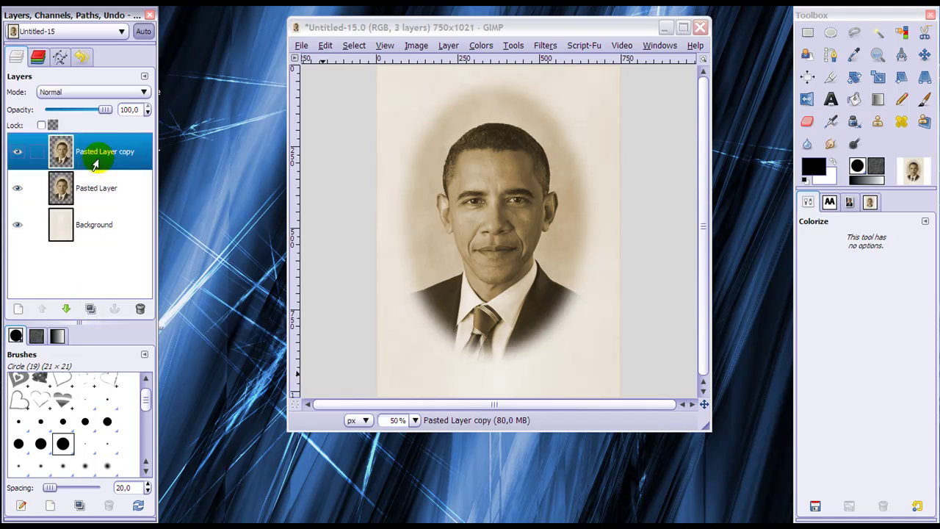
- Apply Filters > Enhance > Sharpen at sharpness 93 to the Pasted Layer copy
{"action": "left_click", "coordinate": [545, 45]}
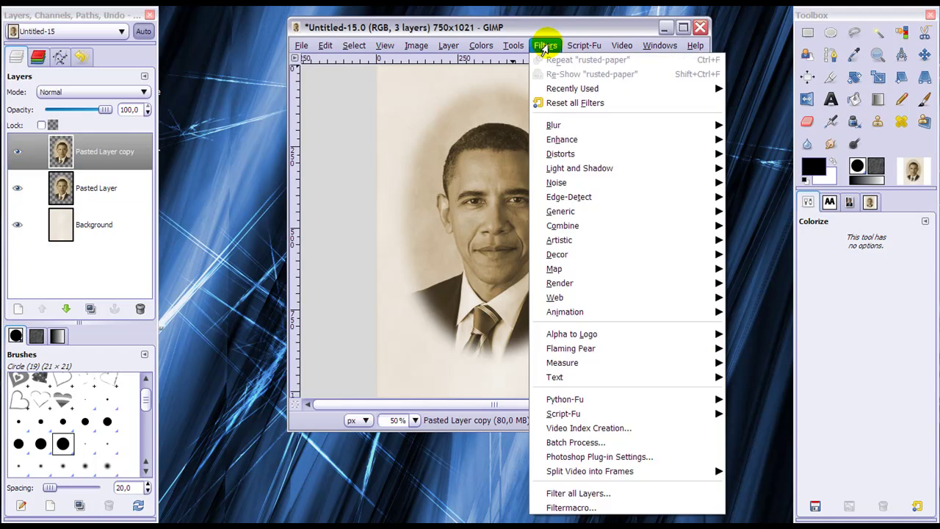
{"action": "mouse_move", "coordinate": [593, 138]}
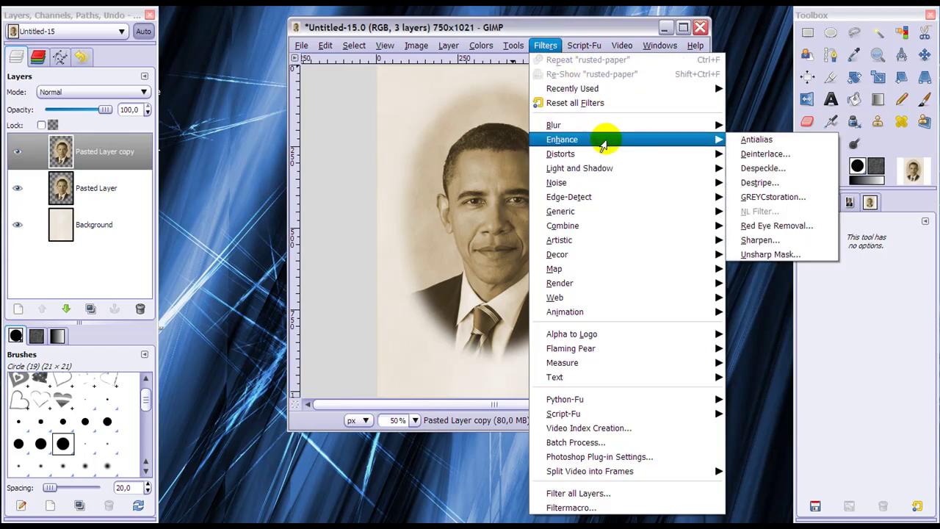
{"action": "left_click", "coordinate": [756, 240]}
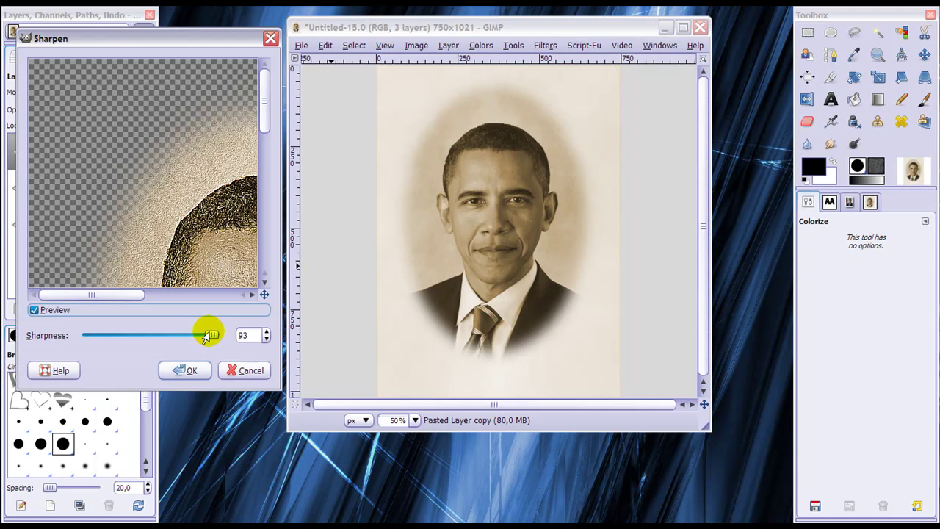
{"action": "left_click", "coordinate": [184, 369]}
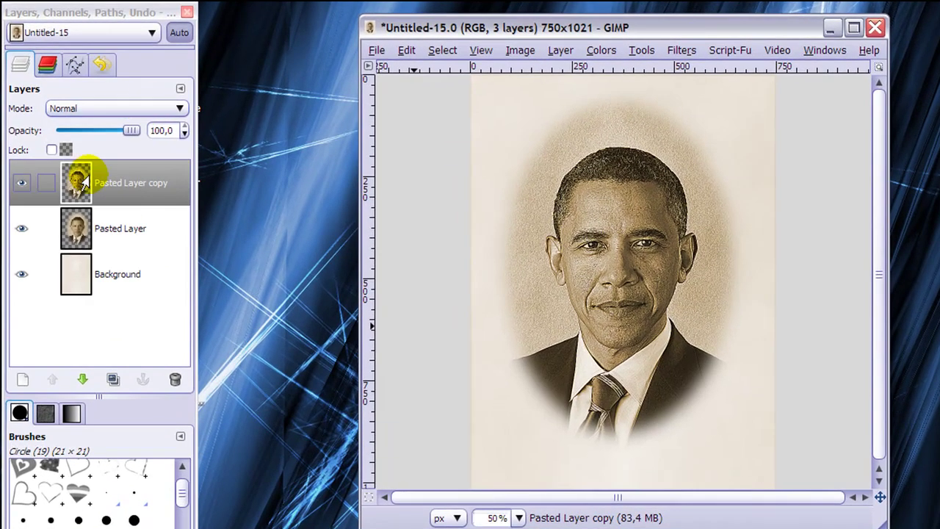
- Set Pasted Layer copy to Grain extract mode with 10% opacity
{"action": "left_click", "coordinate": [99, 183]}
{"action": "left_click", "coordinate": [103, 110]}
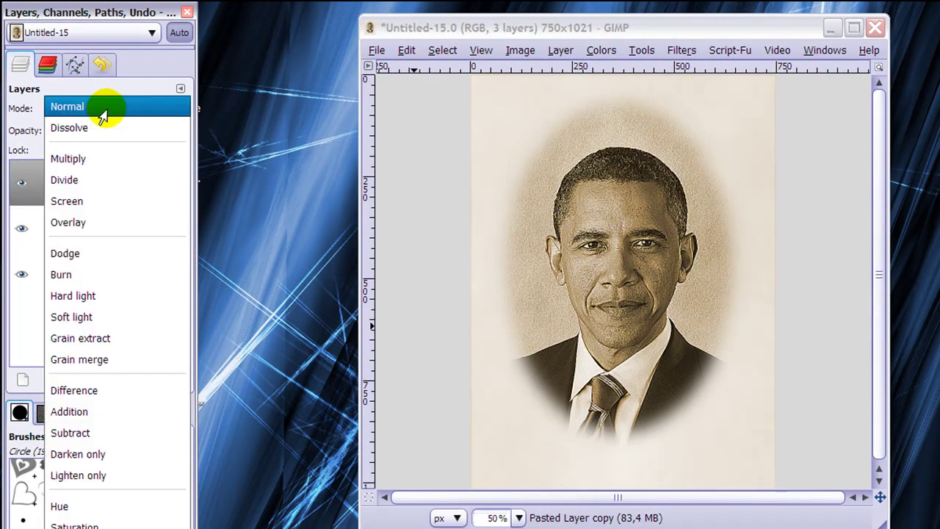
{"action": "left_click", "coordinate": [100, 340]}
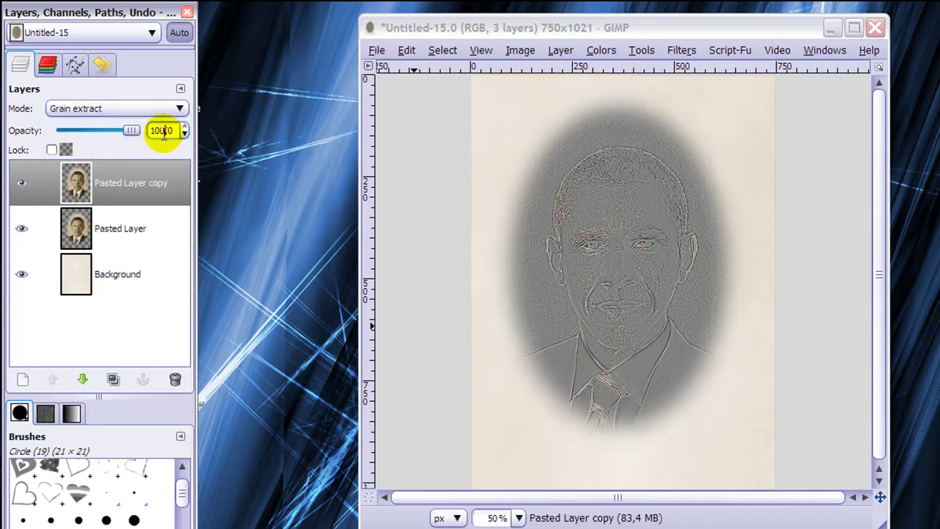
{"action": "type", "text": "10"}
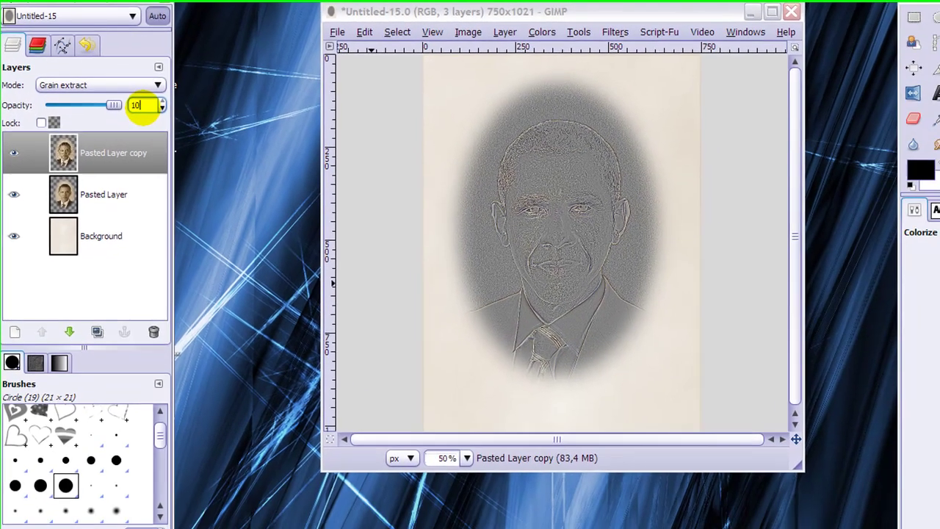
{"action": "key", "text": "Return"}
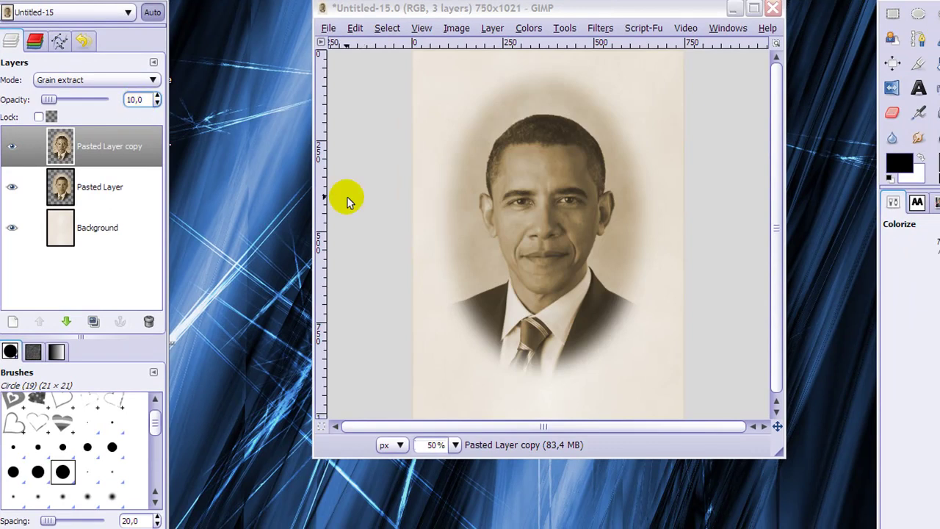
- Enlarge the image window, zoom to fit, and shift the window up to show the whole portrait
{"action": "left_click_drag", "start_coordinate": [777, 453], "coordinate": [797, 528]}
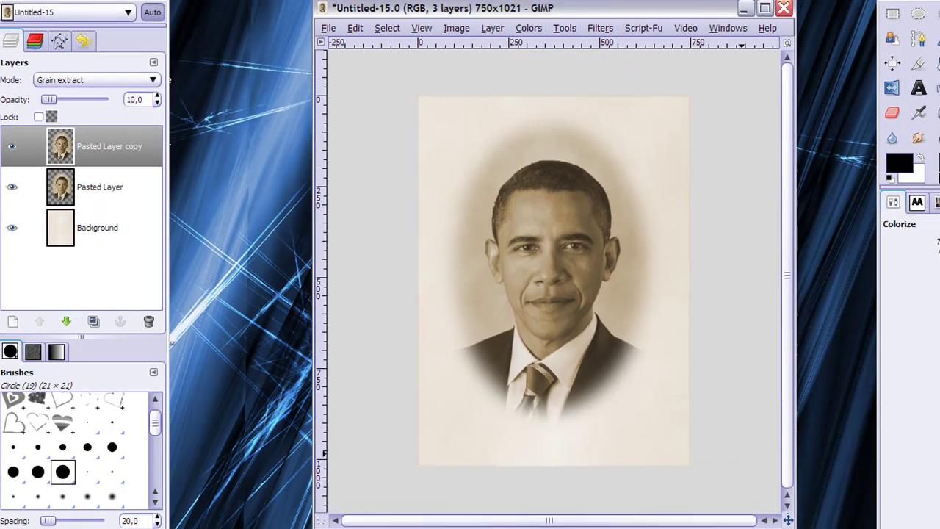
{"action": "left_click", "coordinate": [785, 45]}
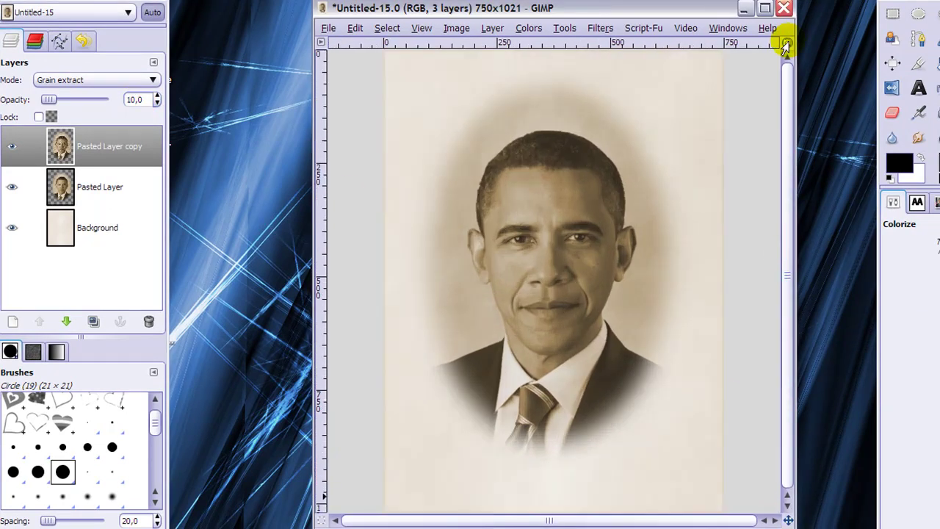
{"action": "left_click_drag", "start_coordinate": [647, 6], "coordinate": [646, 0]}
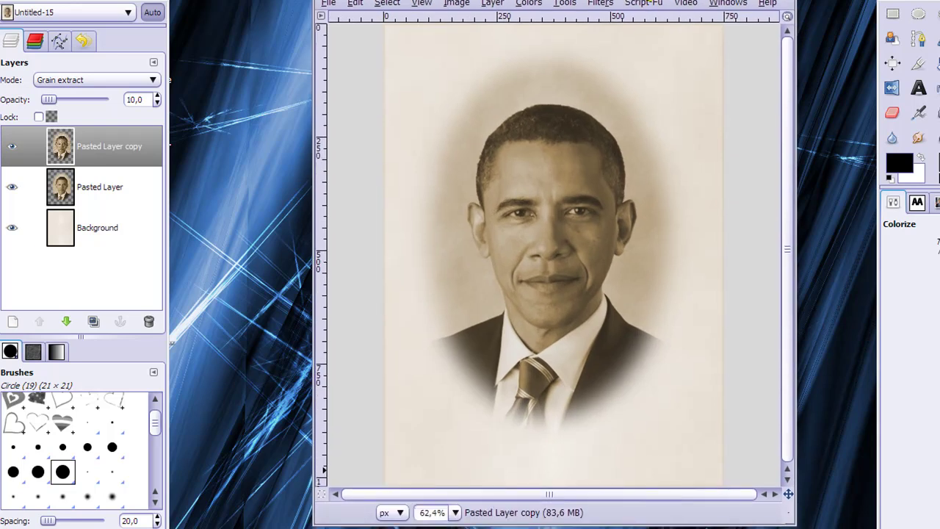